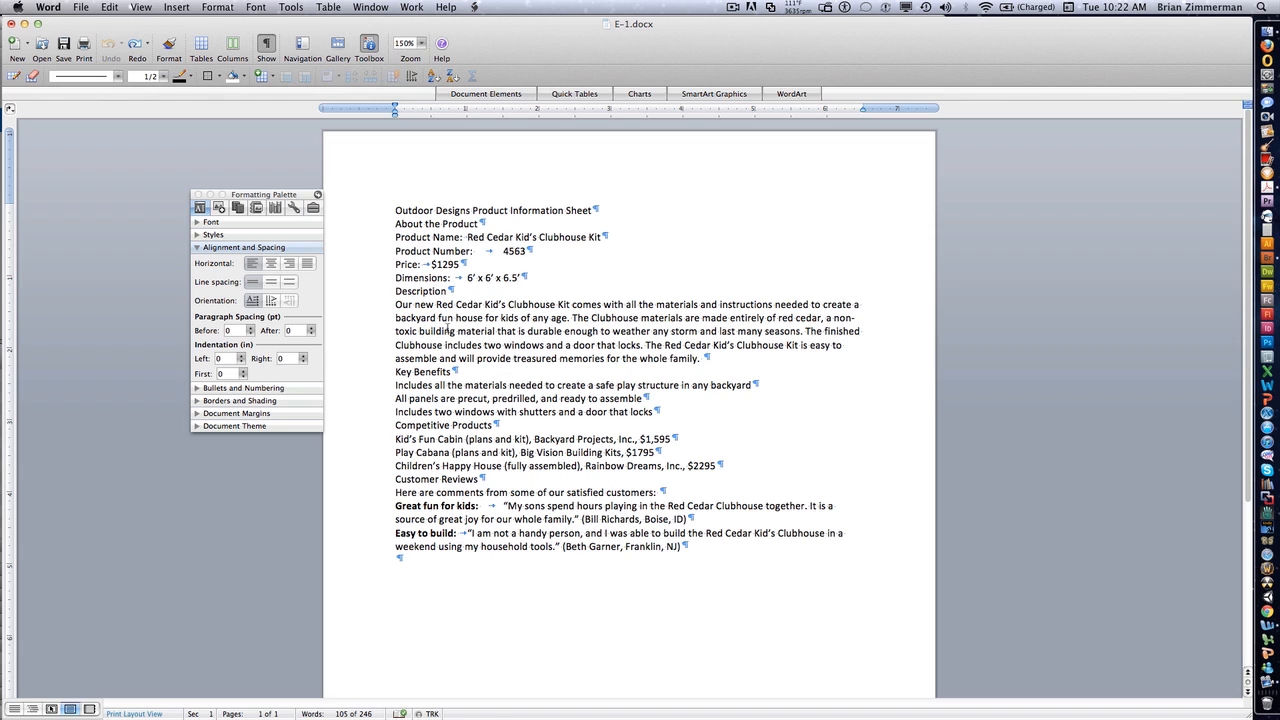
- Set the whole document's font to Times New Roman at 12 pt
left_click(198, 222)
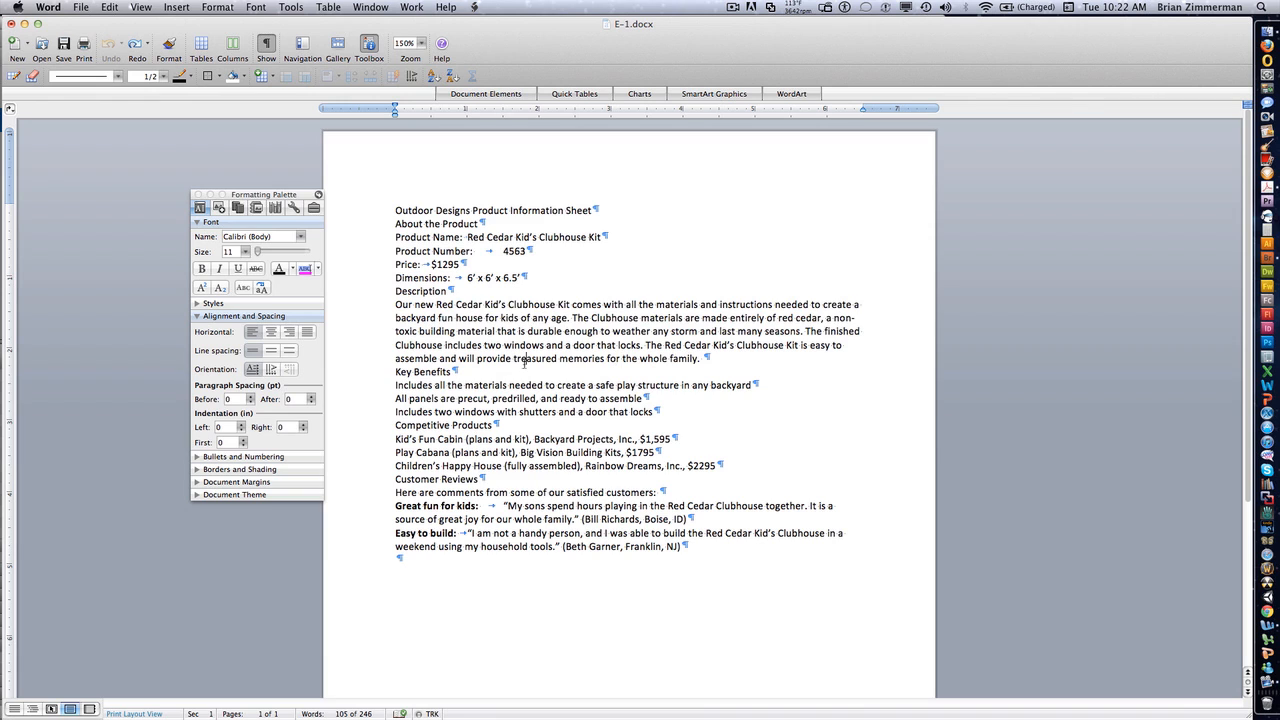
key("super+a")
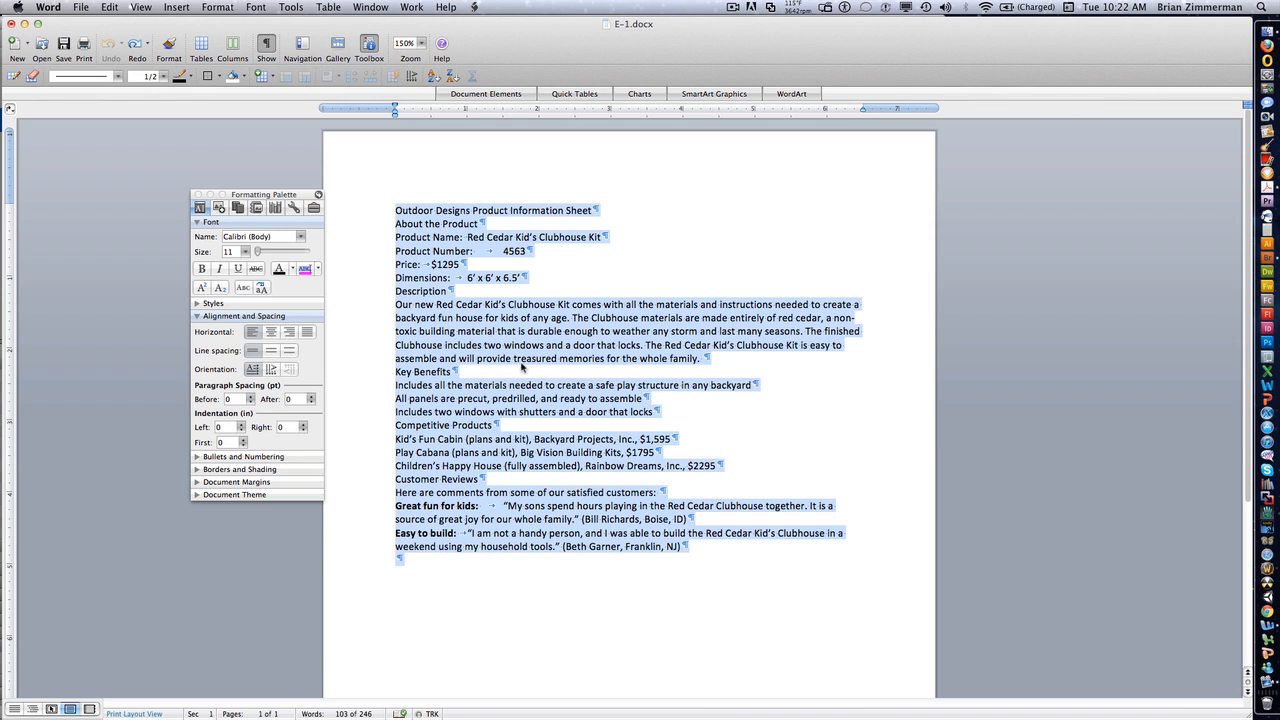
left_click(271, 237)
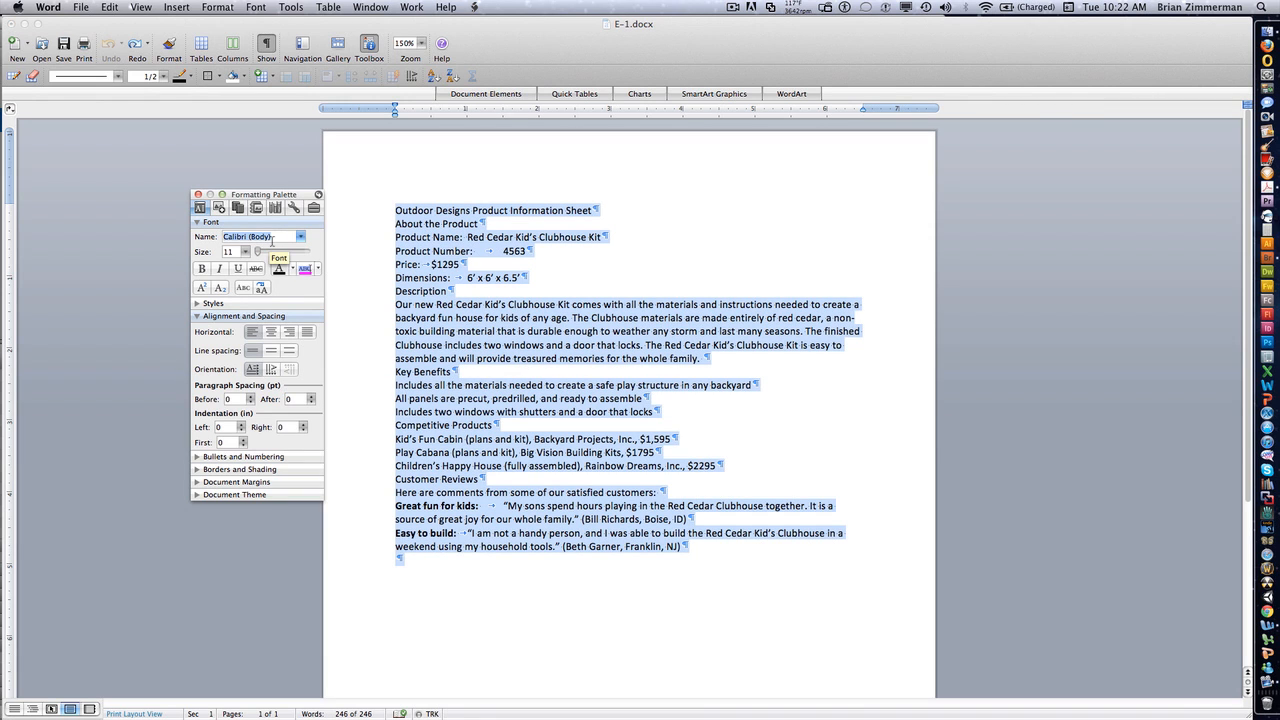
type("Times")
key("Return")
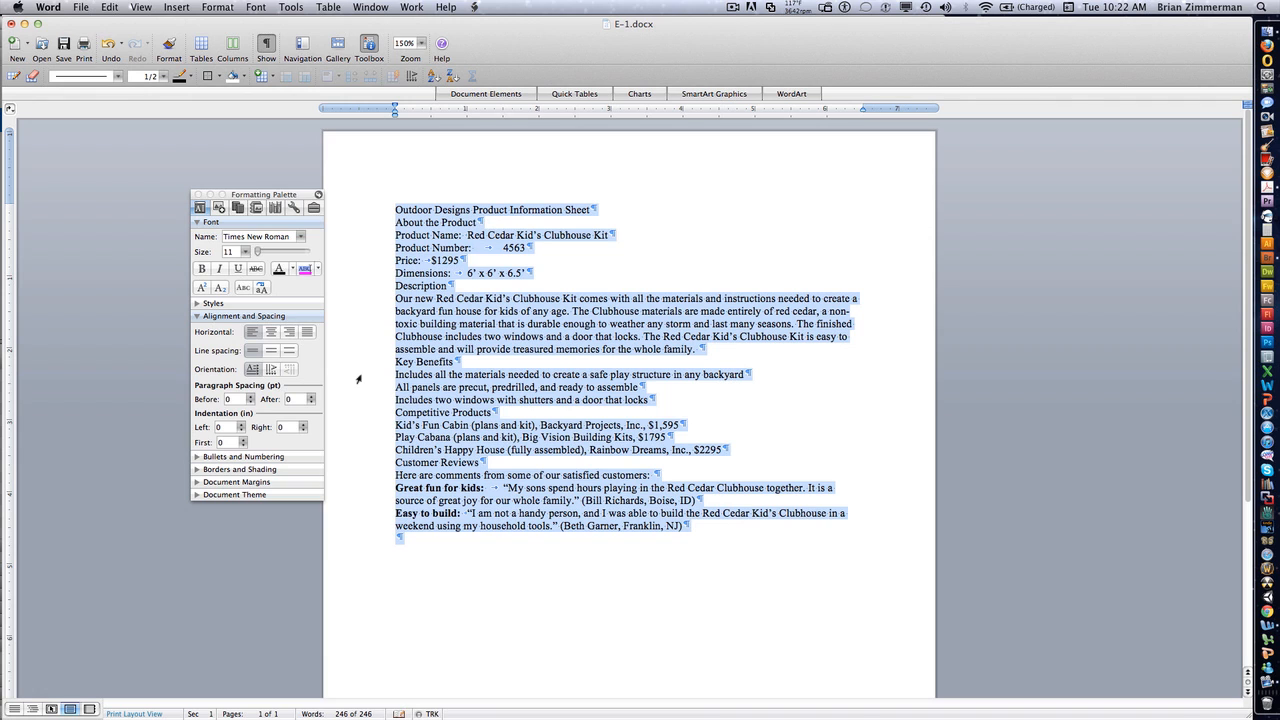
left_click(246, 252)
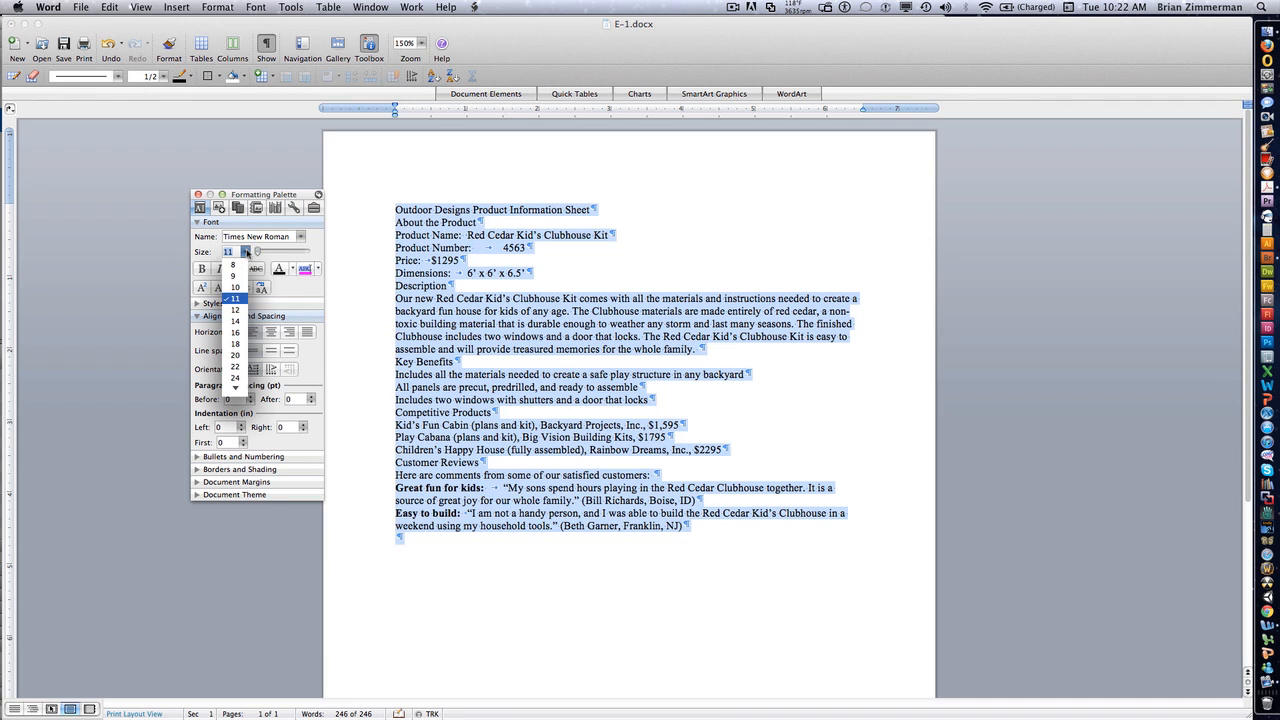
left_click(230, 312)
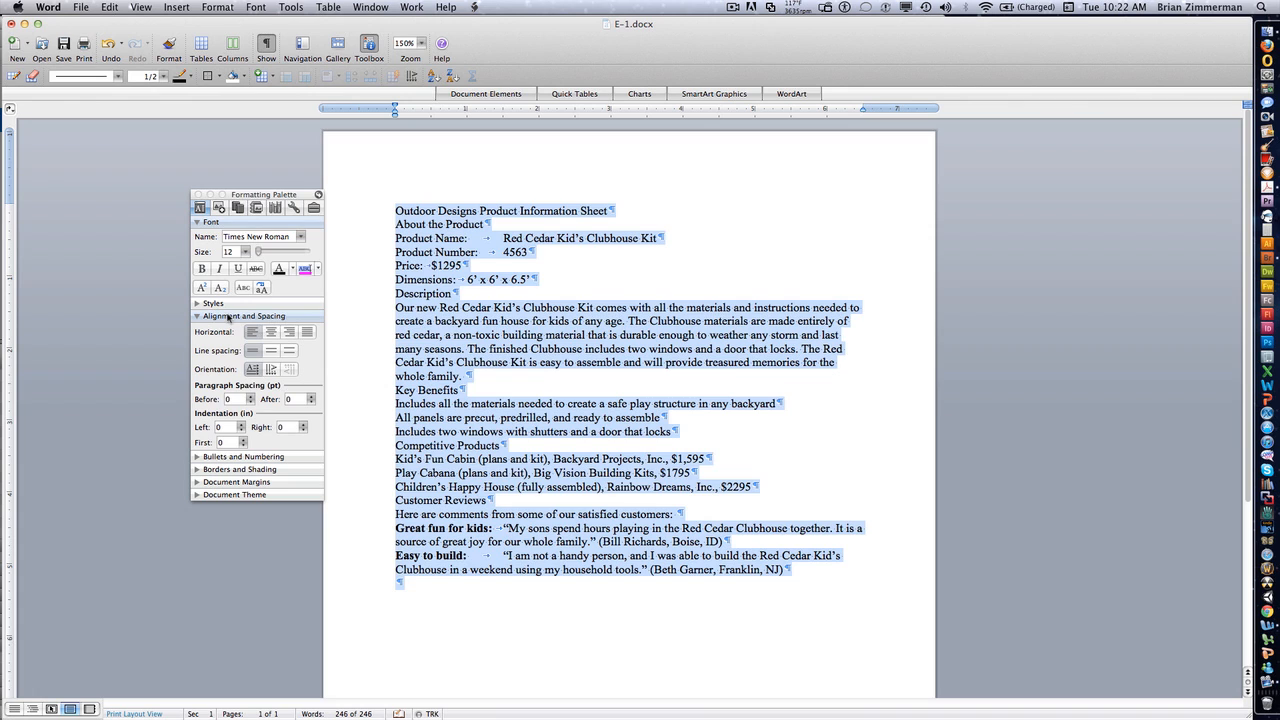
- Center the title line "Outdoor Designs Product Information Sheet"
left_click(440, 325)
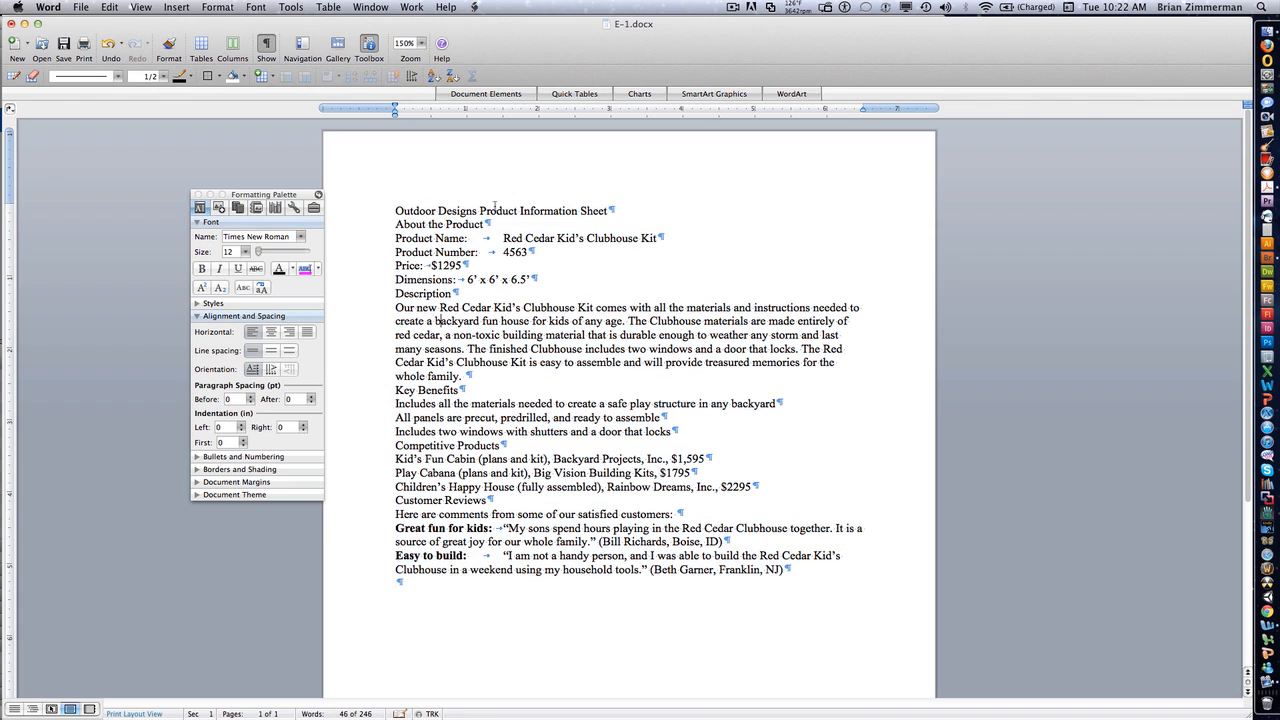
left_click(495, 210)
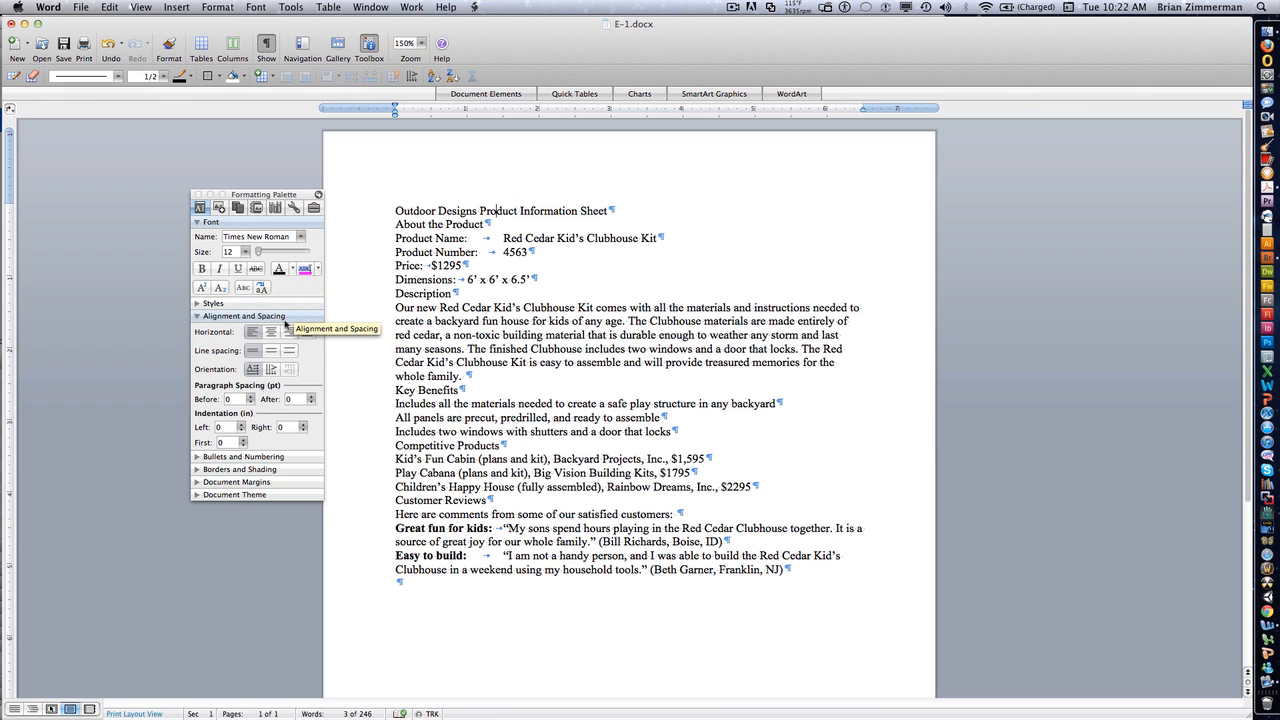
left_click(277, 334)
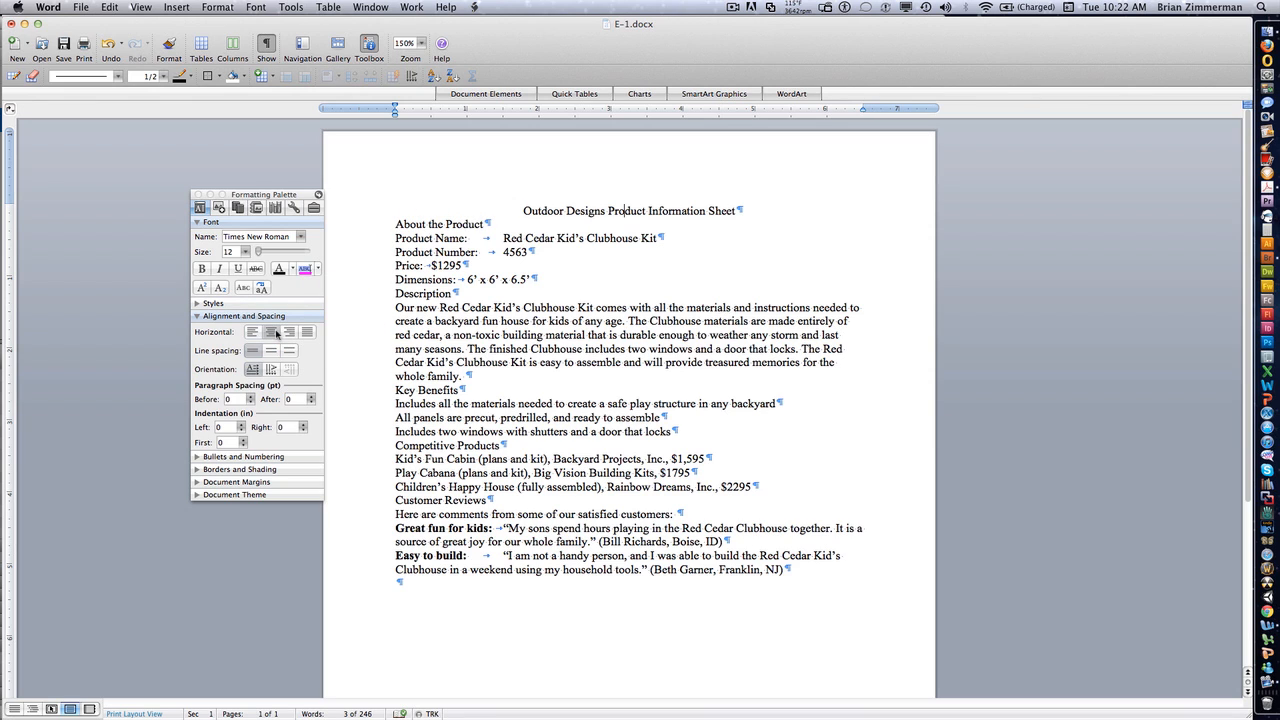
left_click(290, 333)
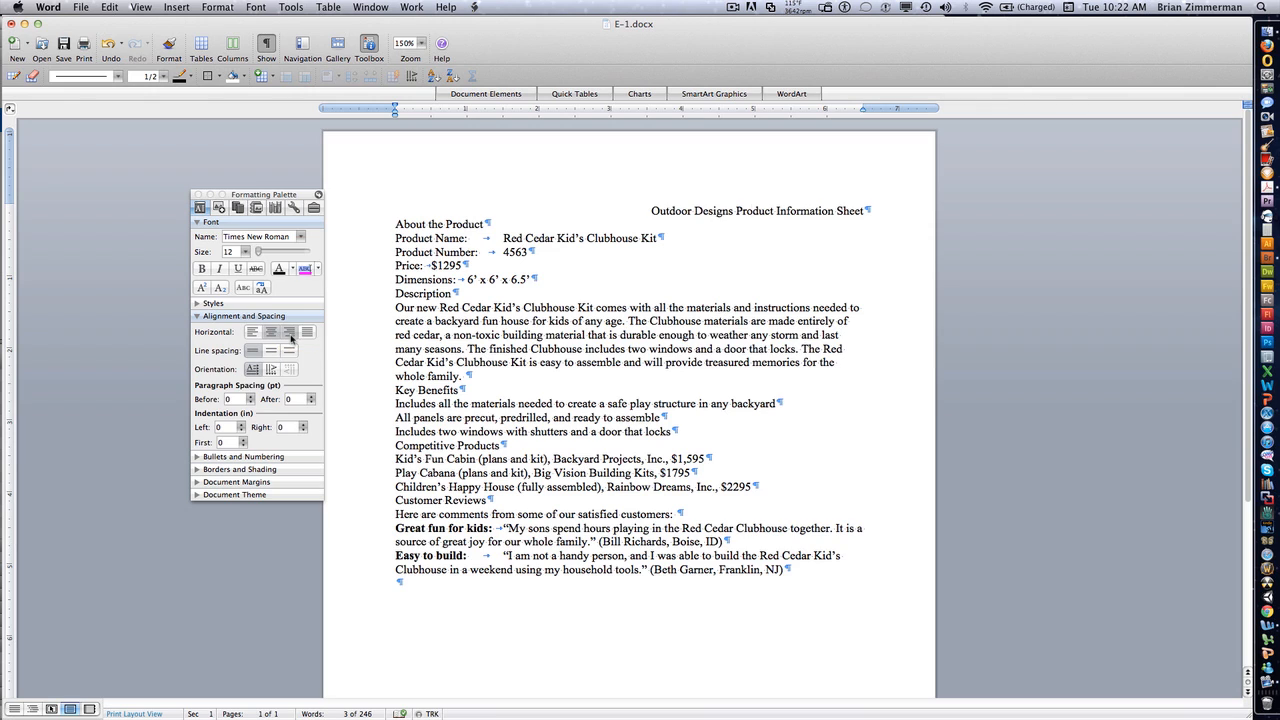
left_click(268, 335)
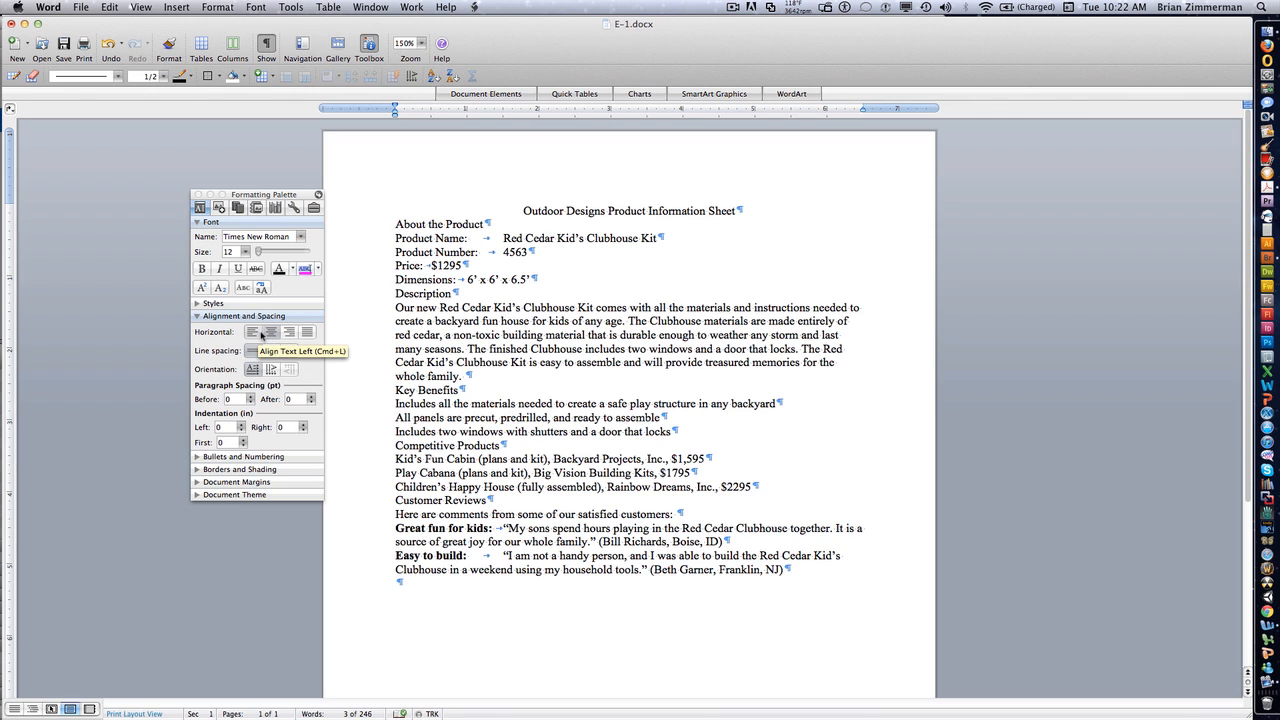
- Try justifying the description paragraph, undoing and reapplying it, then restore its left alignment
left_click(519, 320)
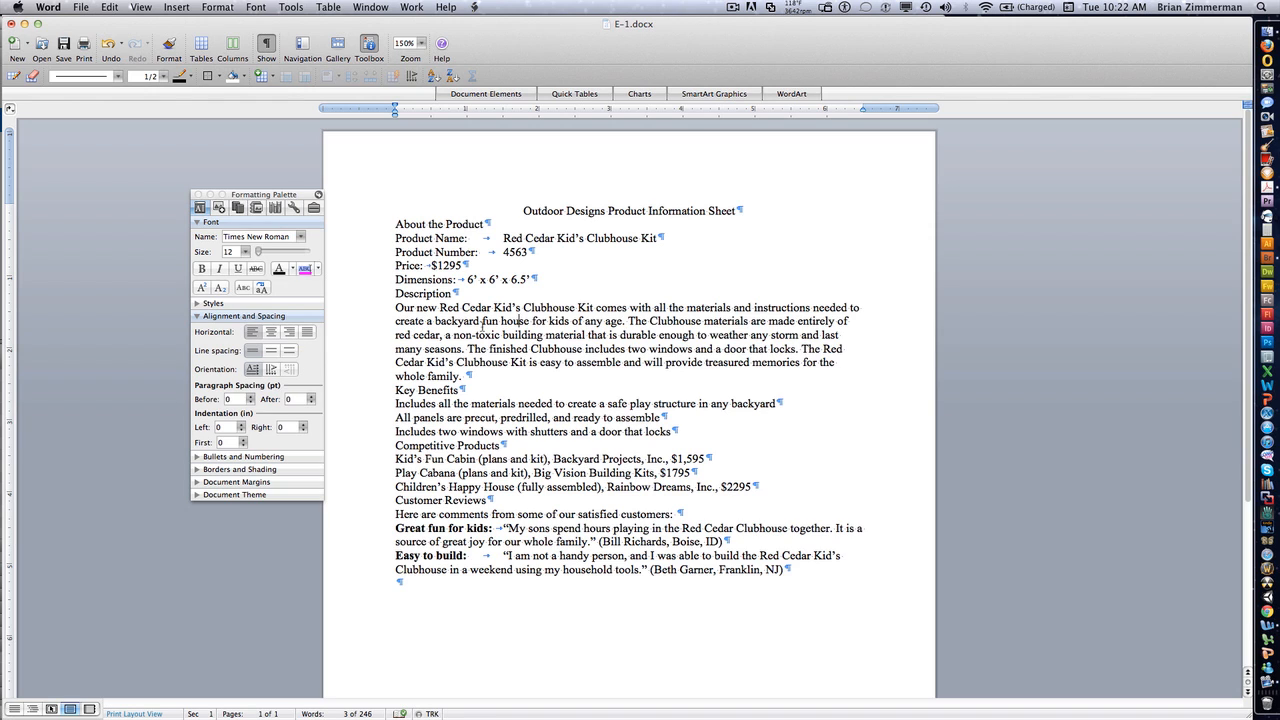
left_click(307, 332)
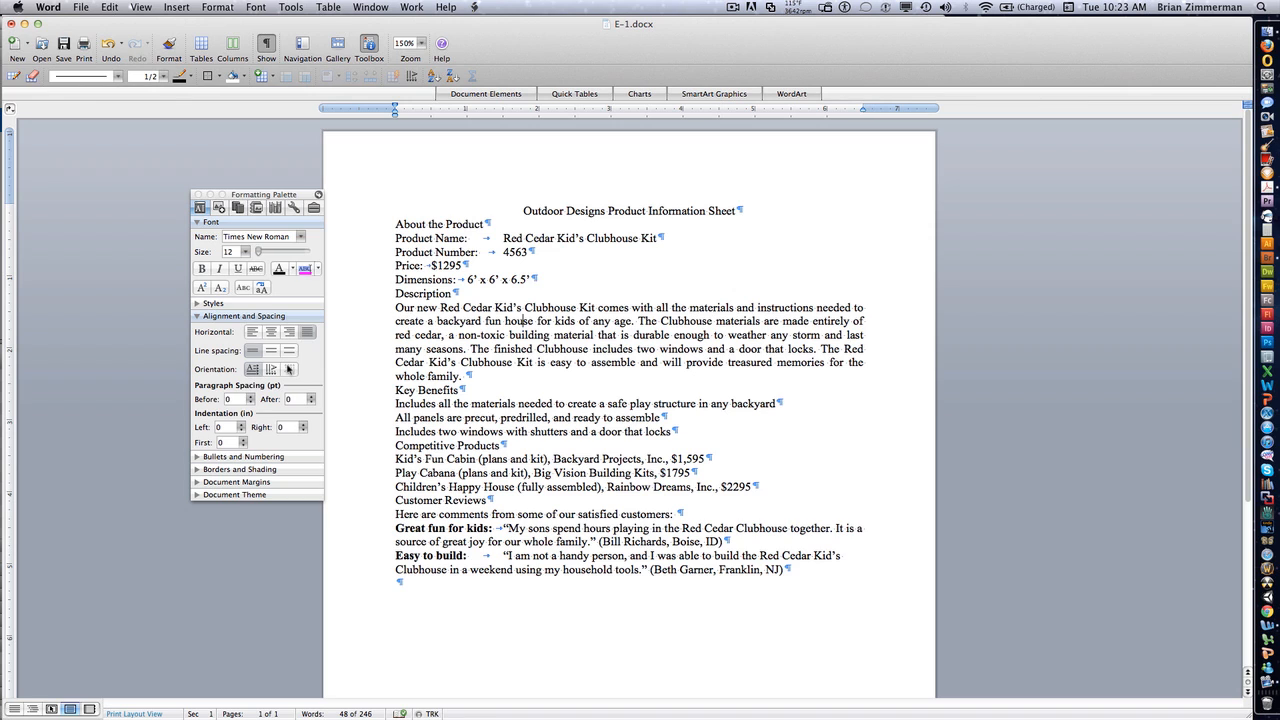
key("super+z")
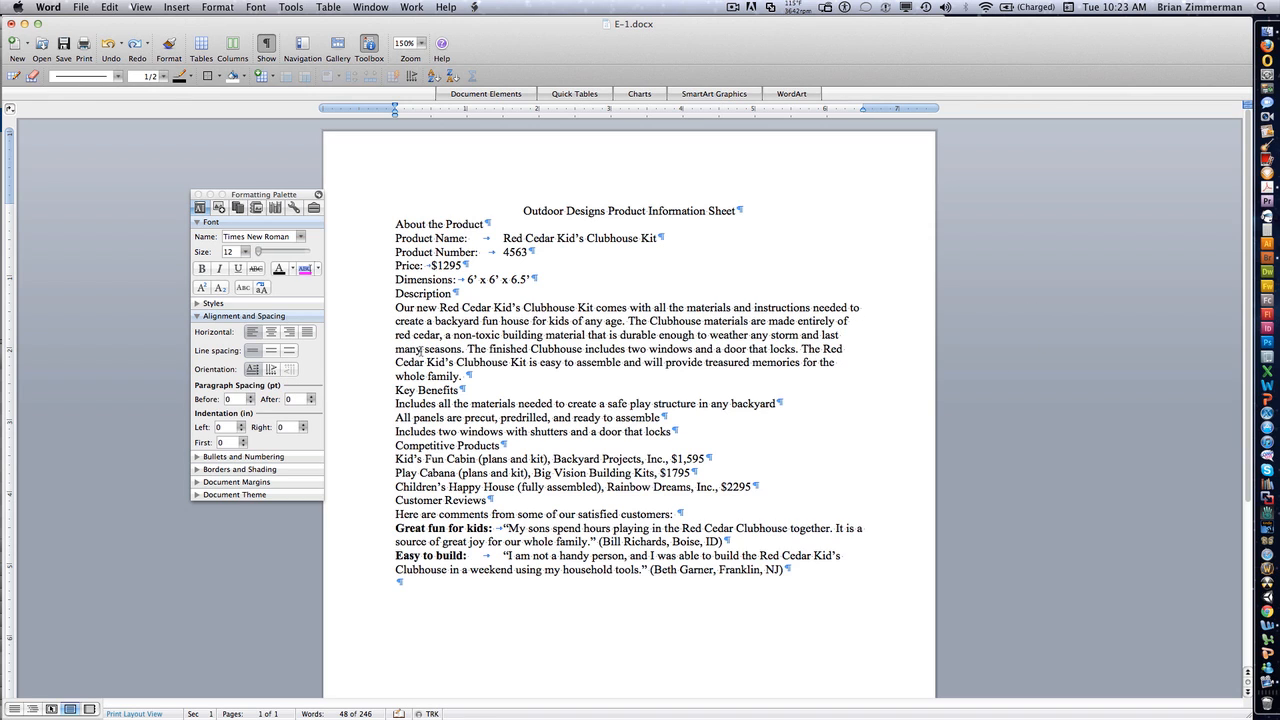
left_click(307, 332)
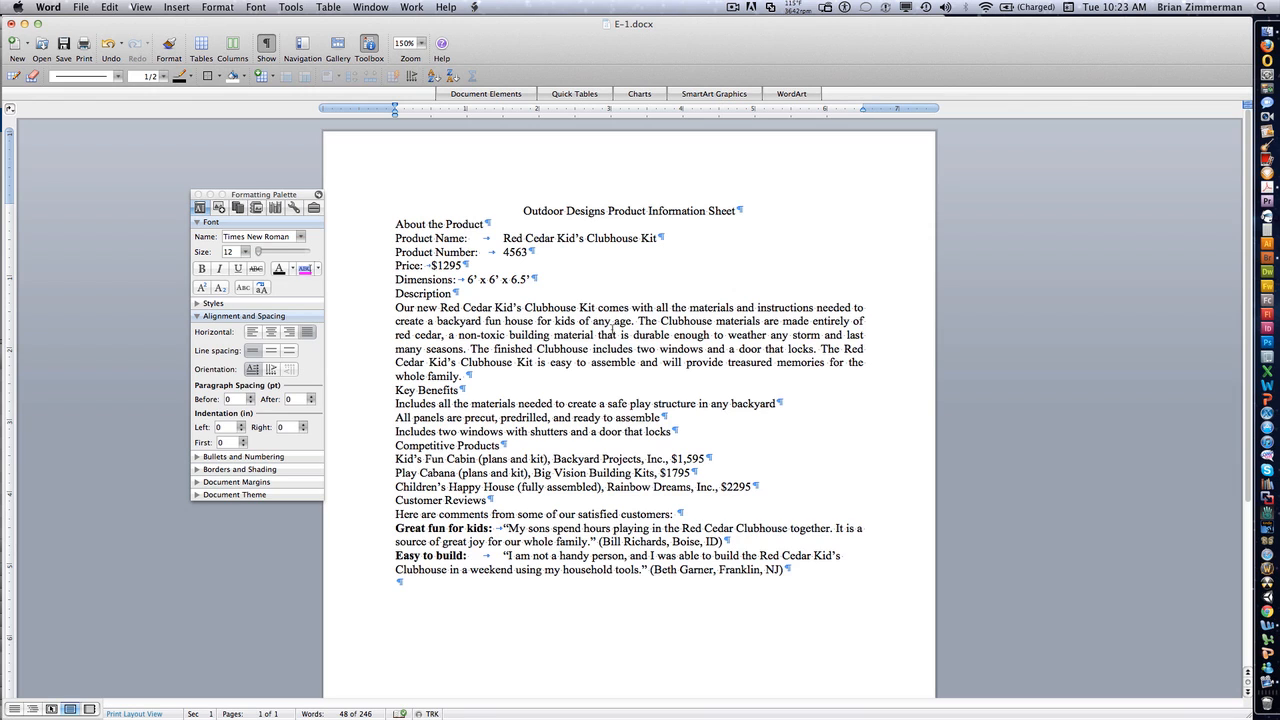
key("super+l")
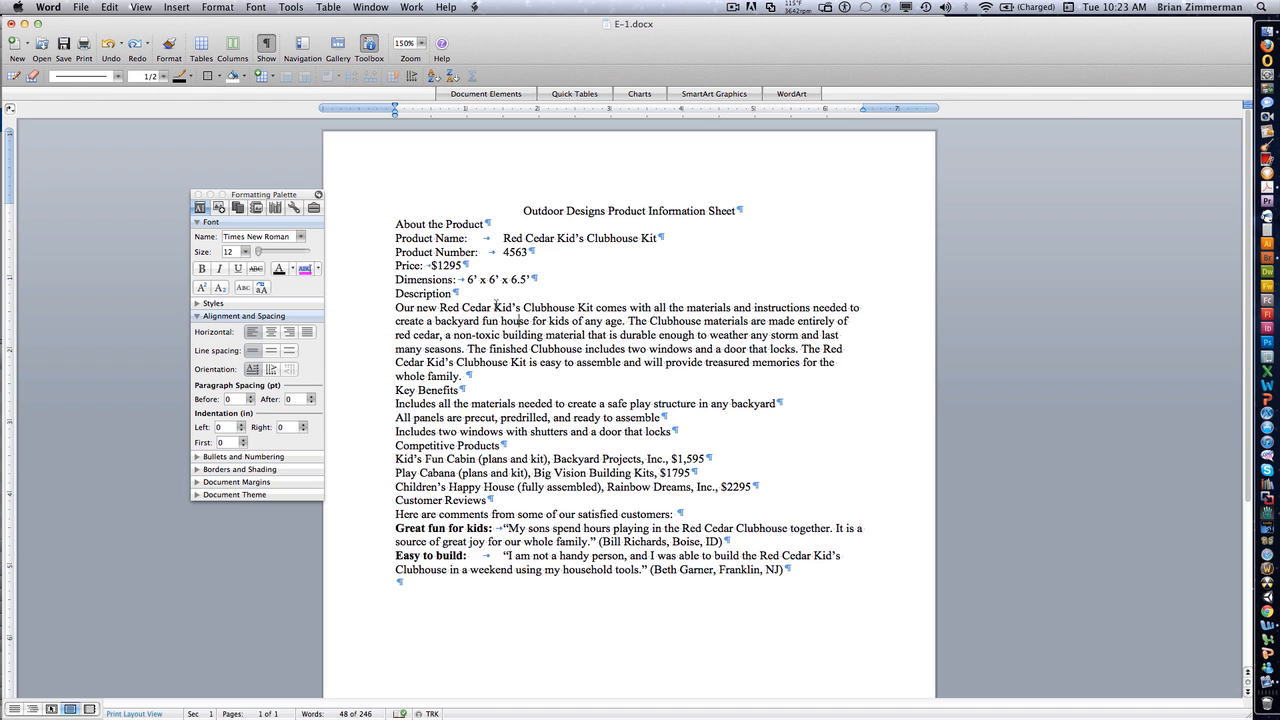
- Double-space the whole document
key("super+a")
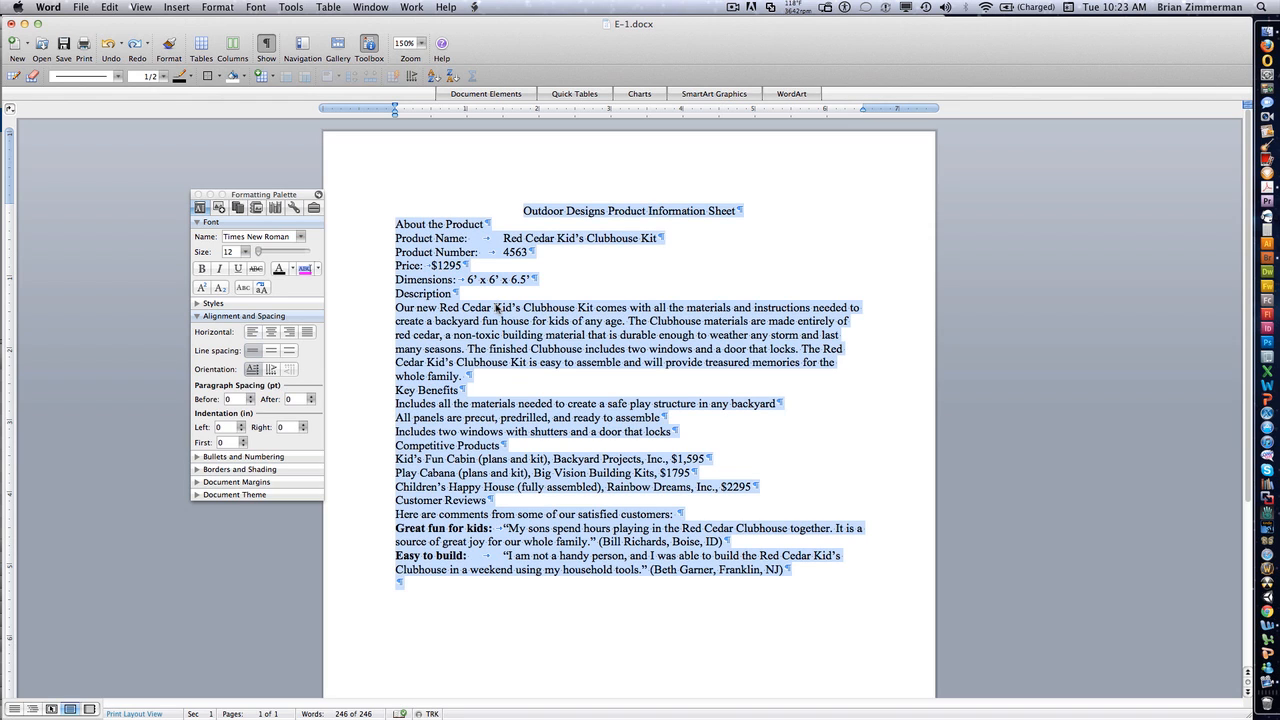
left_click(293, 351)
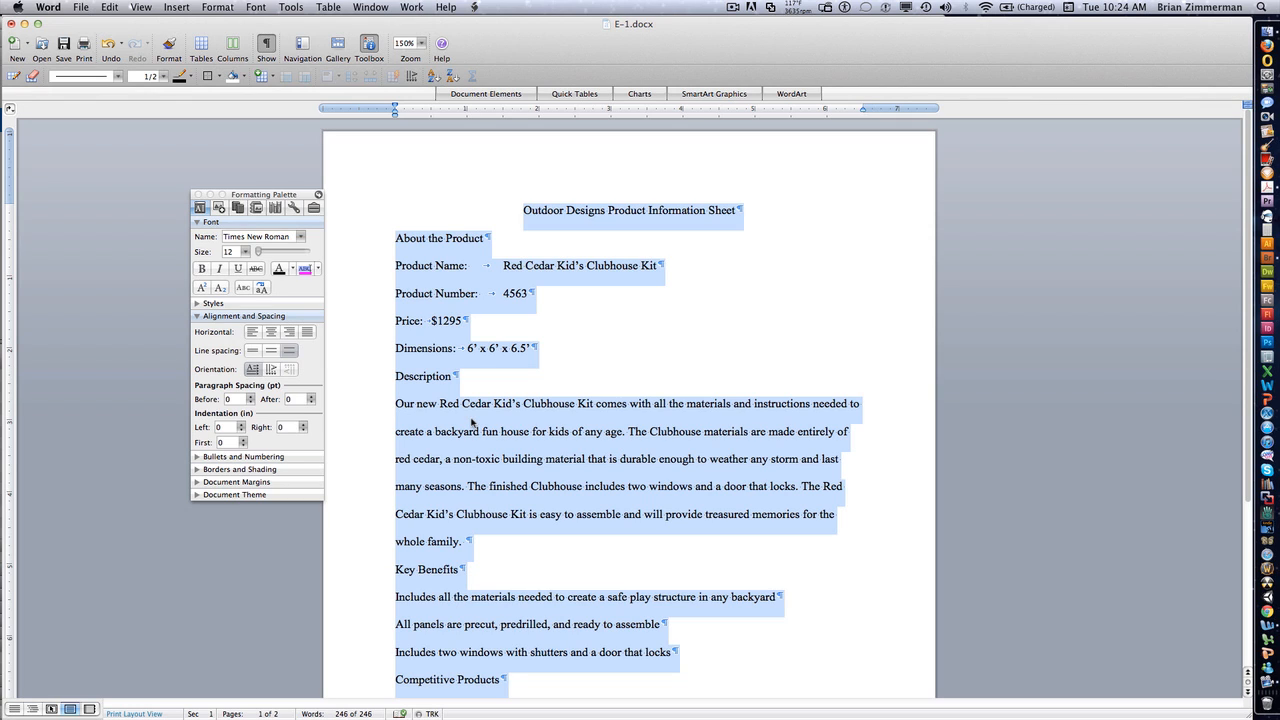
- Make Times New Roman, Regular, 12 pt the default font for new documents
left_click(229, 7)
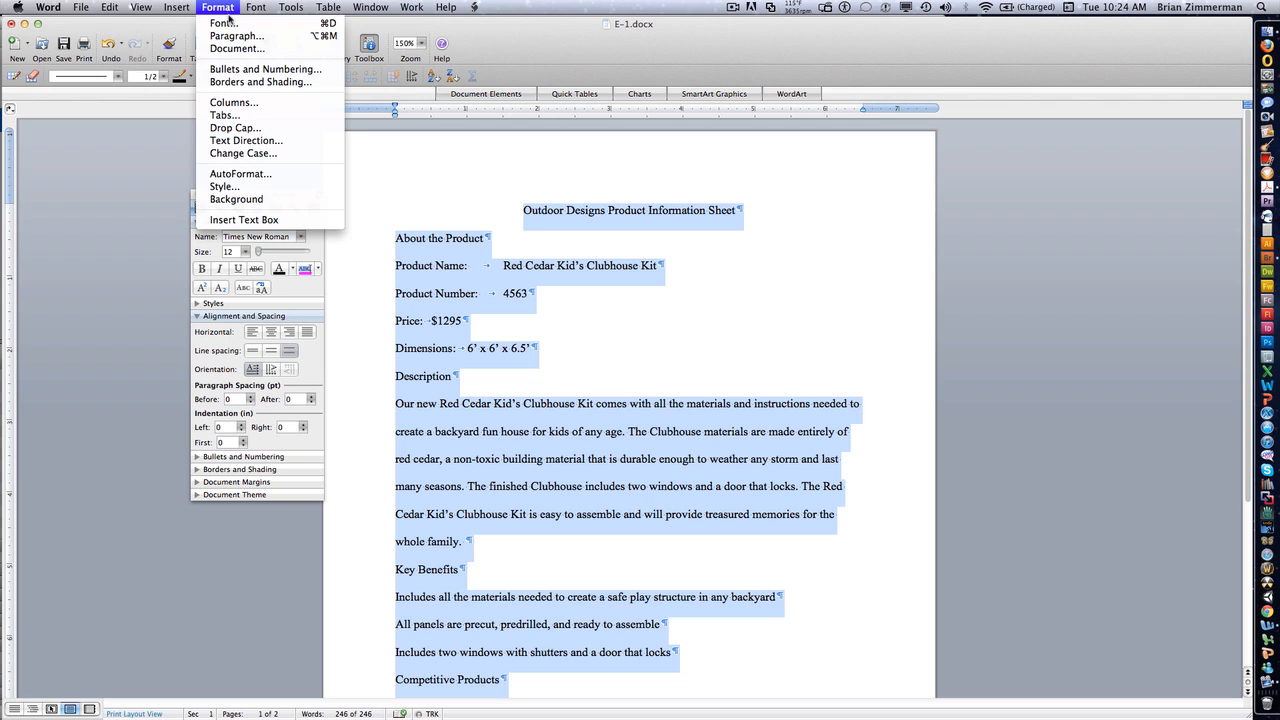
left_click(227, 24)
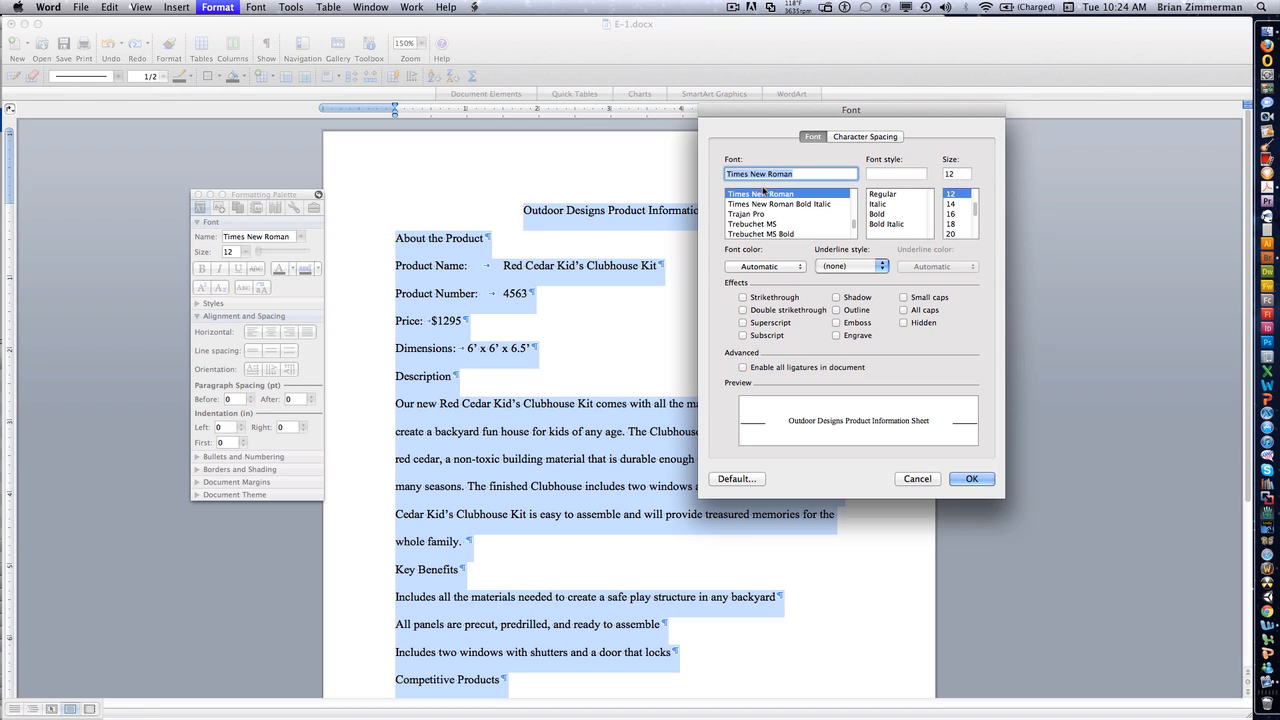
left_click(891, 195)
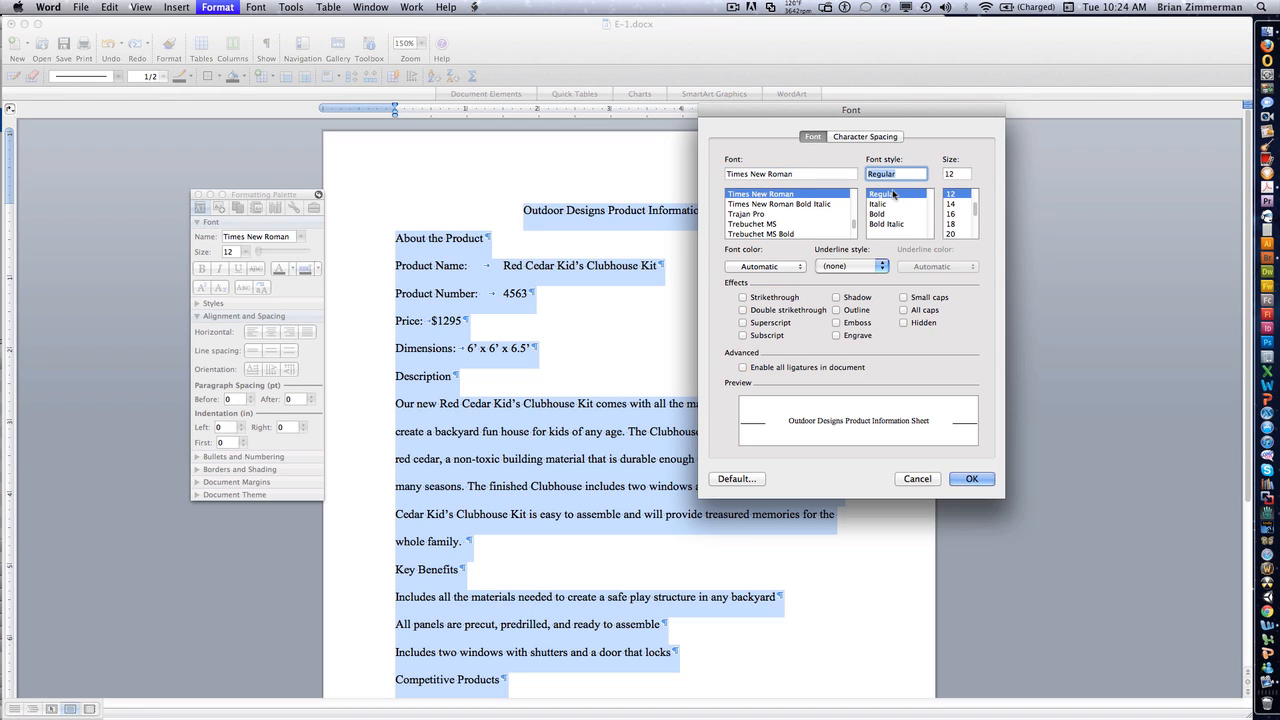
left_click(735, 479)
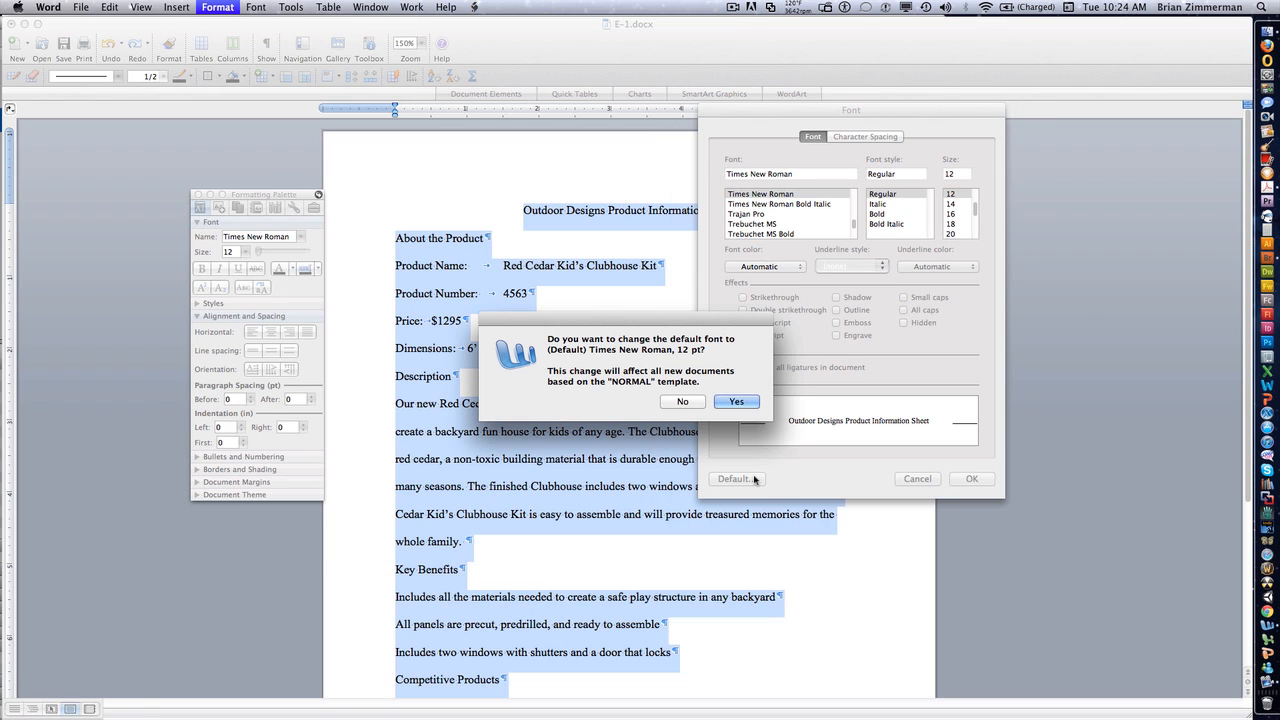
left_click(741, 405)
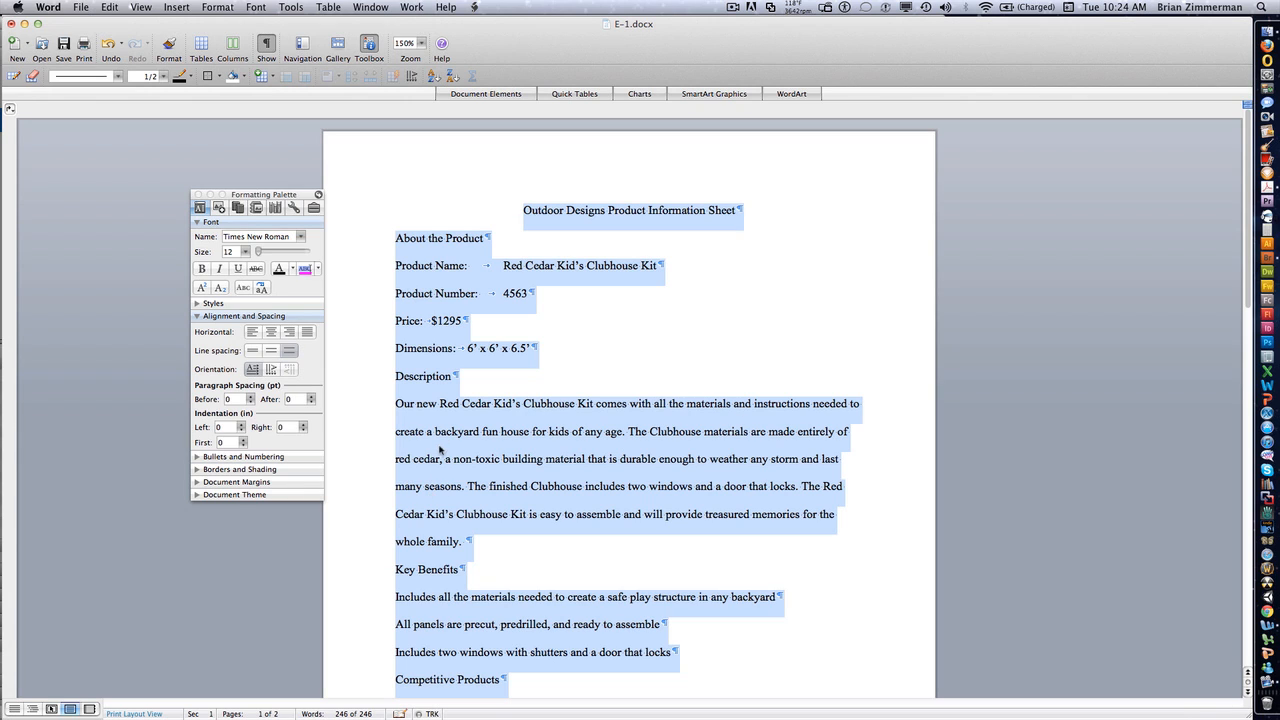
- Review the paragraph settings, then return the whole document to single line spacing
left_click(225, 14)
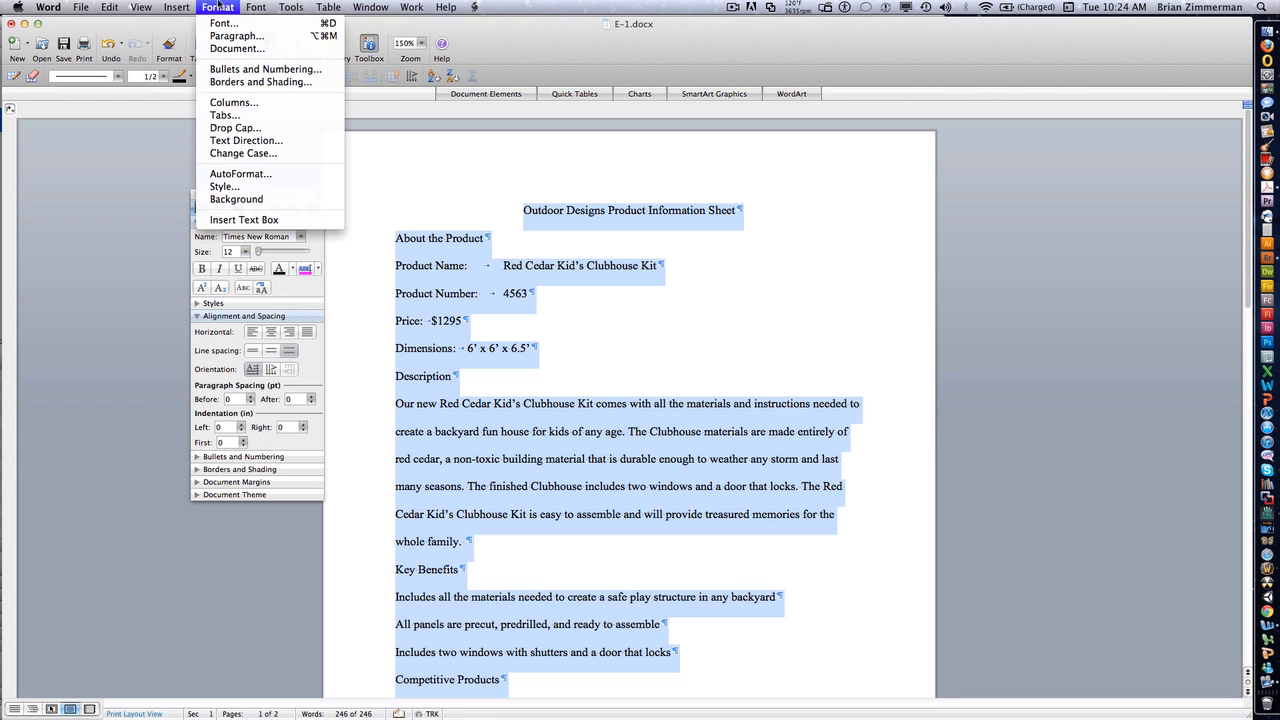
left_click(228, 36)
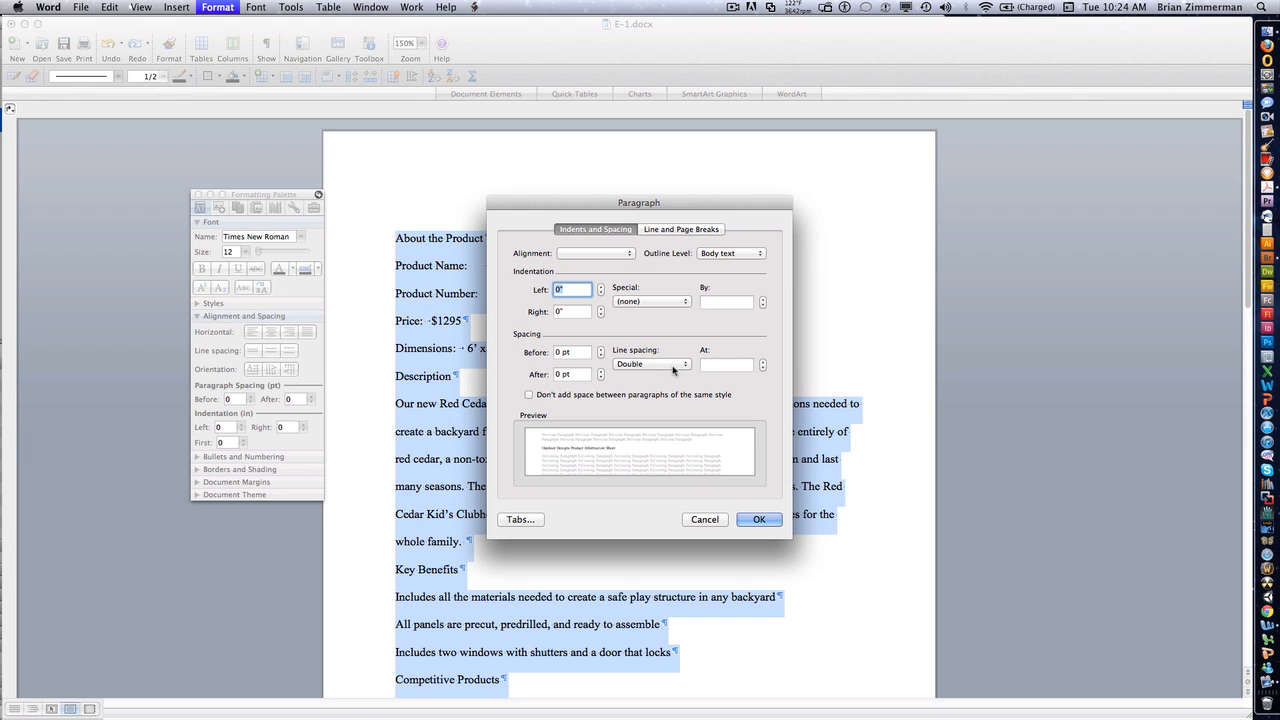
left_click(757, 520)
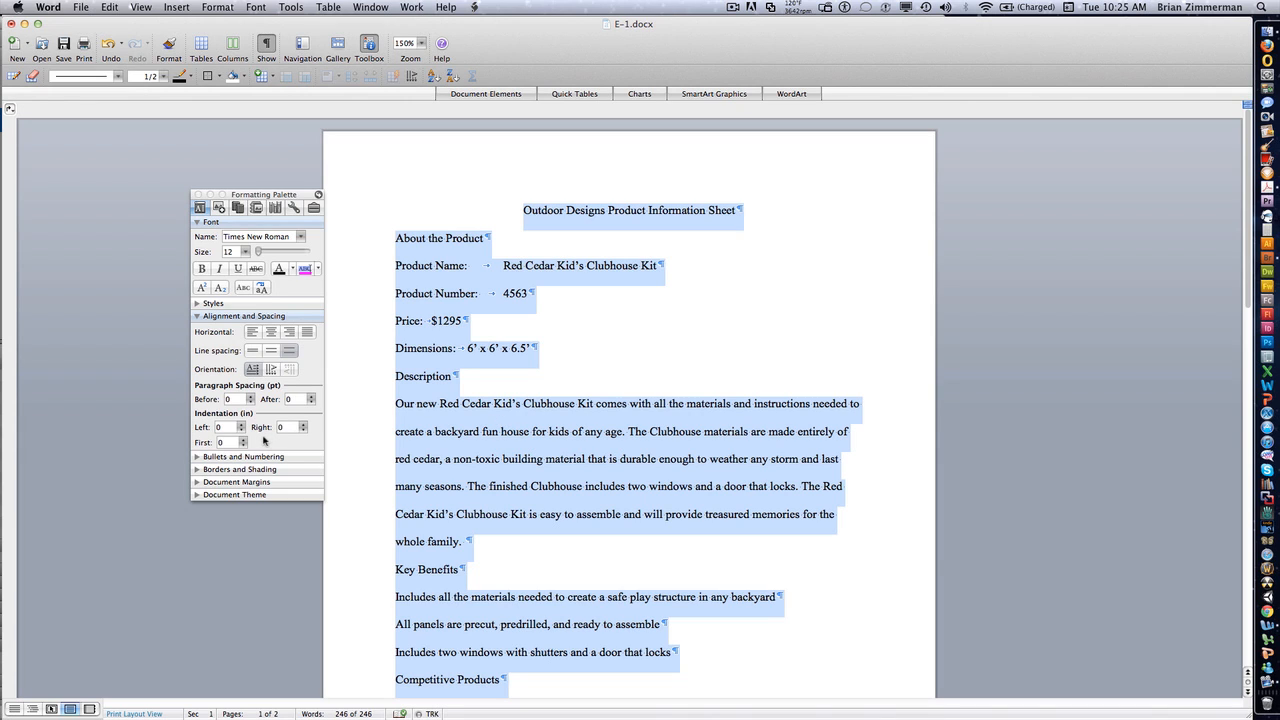
left_click(251, 351)
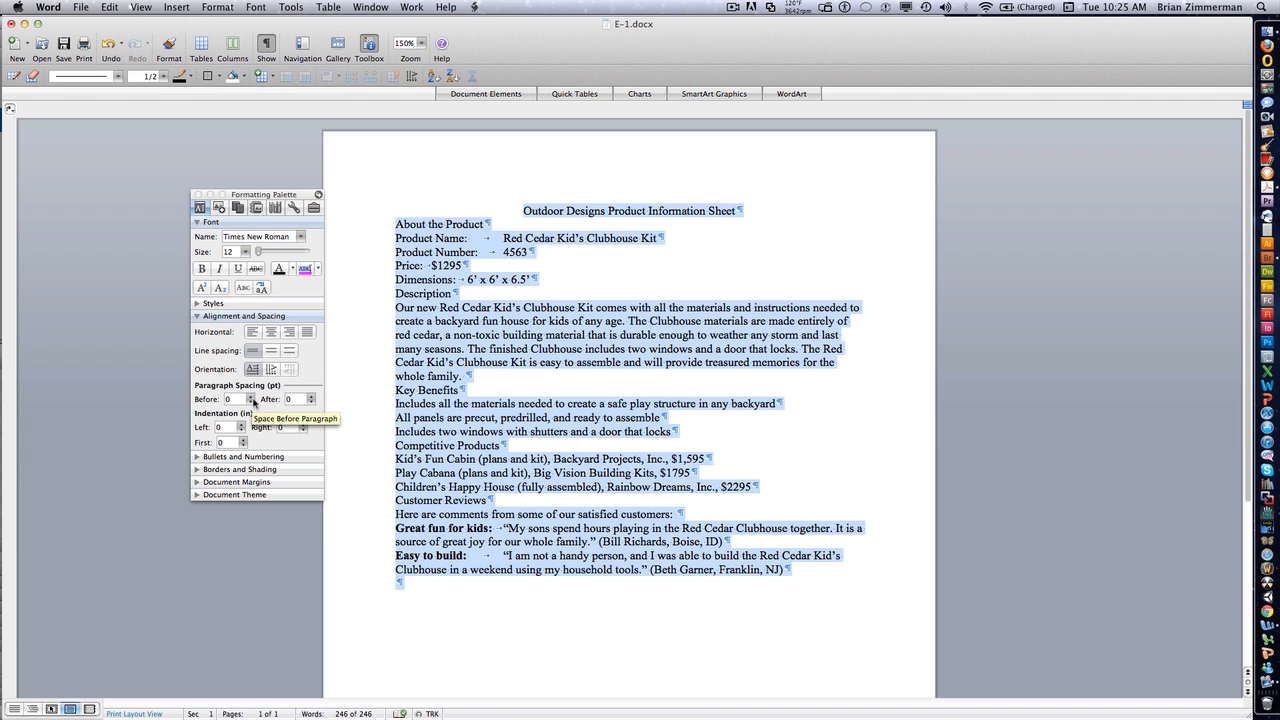
- Try 6 pt spacing before and 12 pt after each paragraph, then reset both to 0
left_click(250, 397)
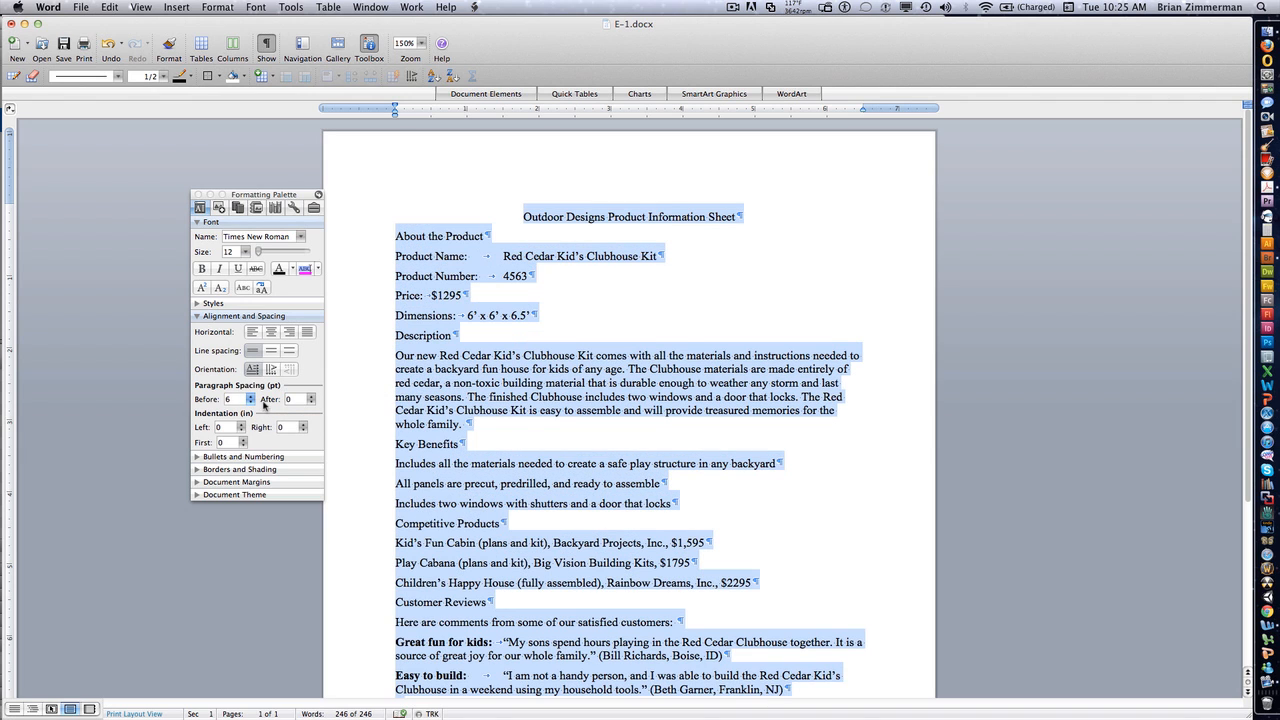
left_click(312, 397)
left_click(312, 397)
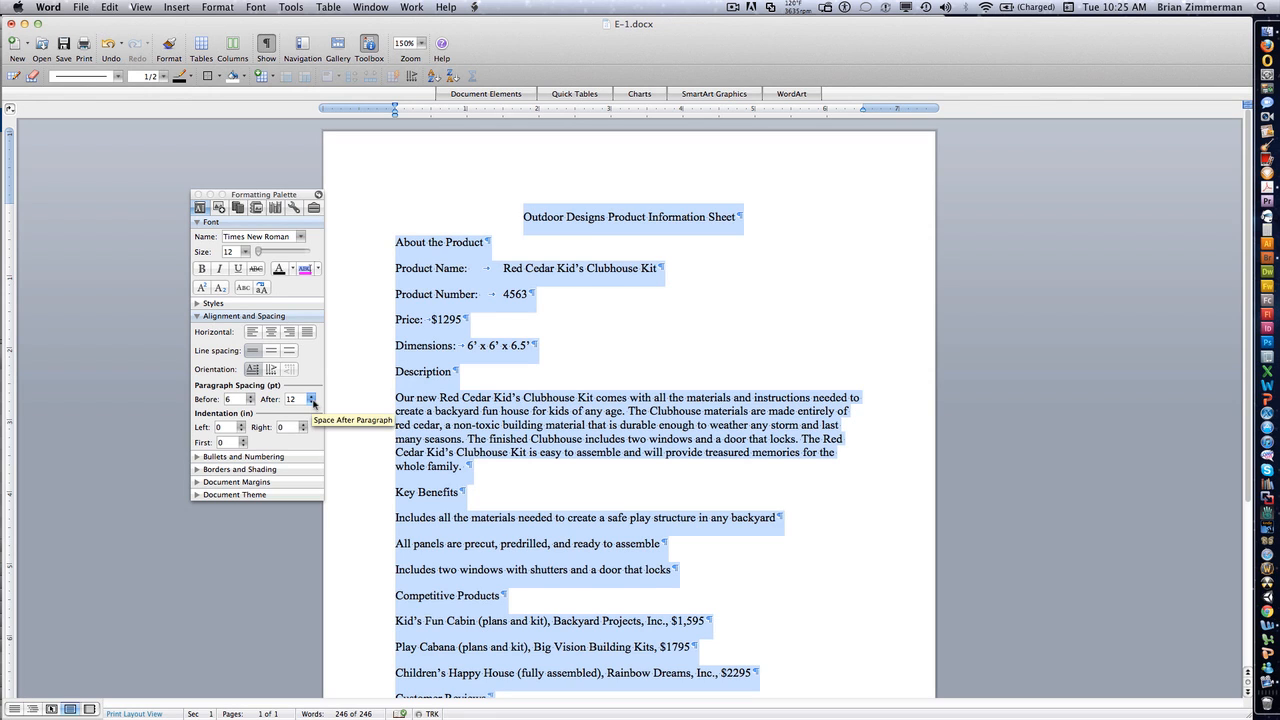
left_click(312, 402)
left_click(312, 402)
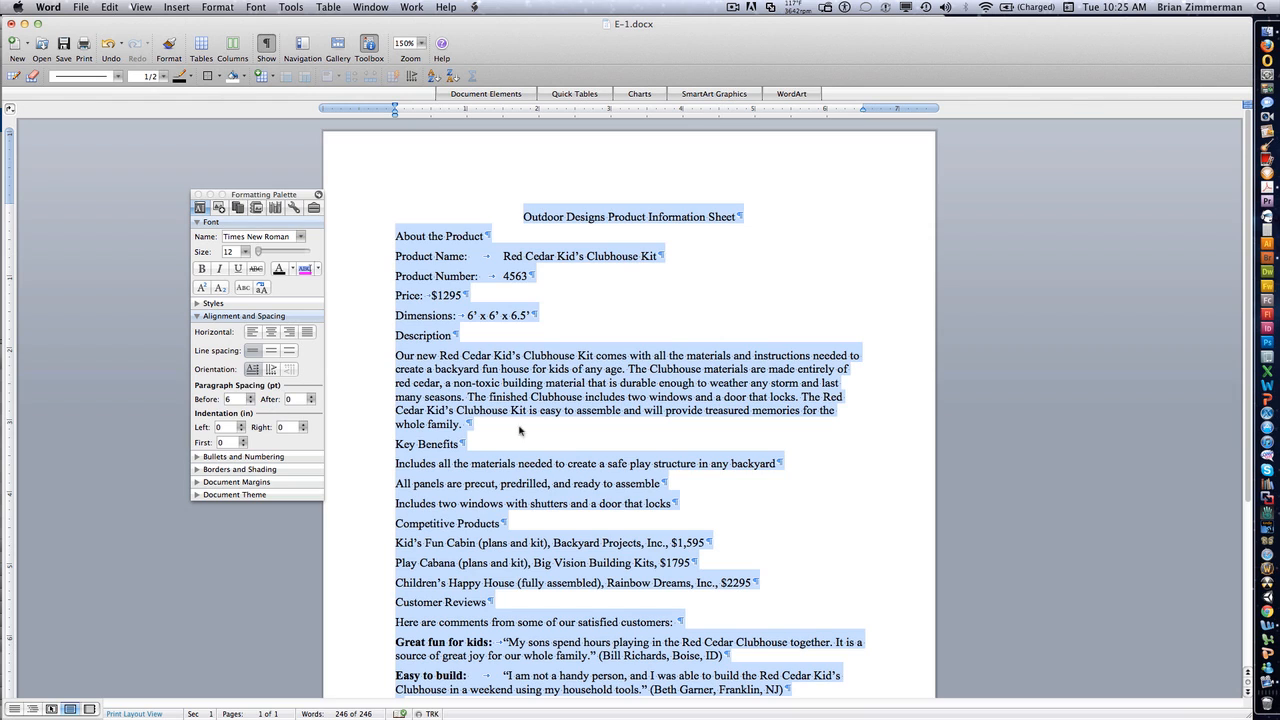
left_click(250, 402)
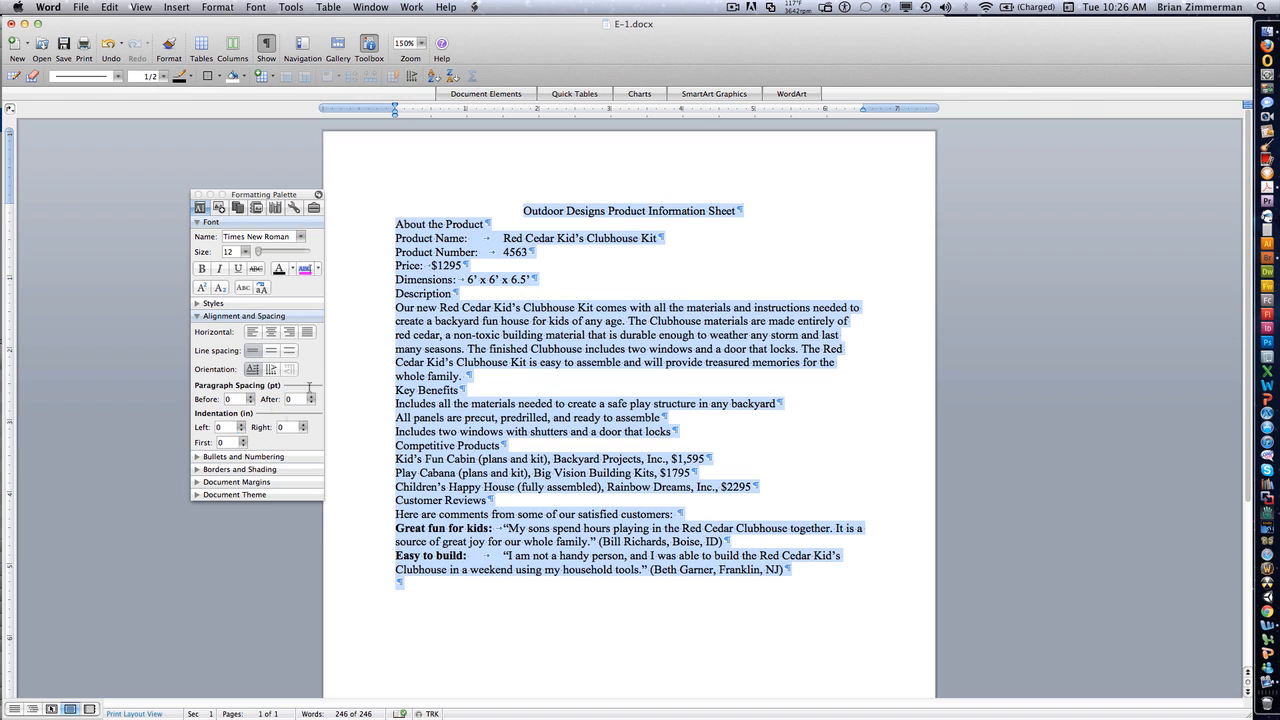
- Indent the description paragraph 0.3 inches from the left
left_click(506, 342)
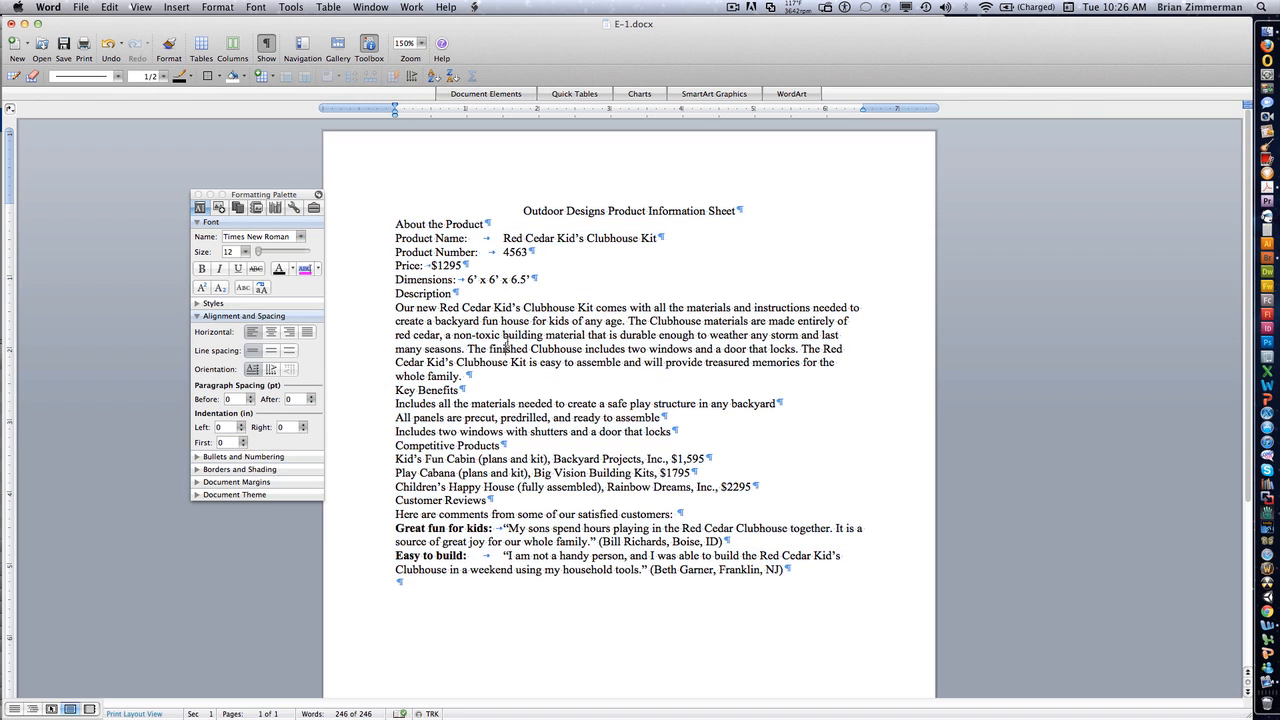
left_click(242, 427)
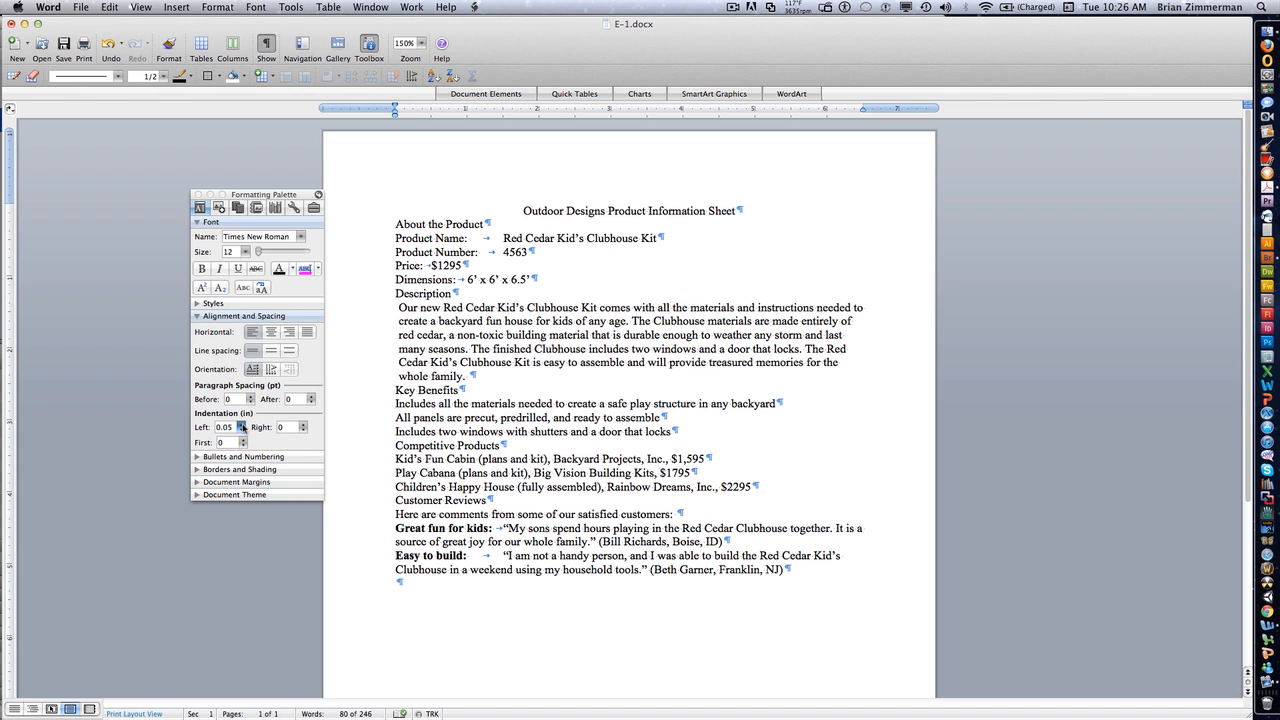
left_click(242, 427)
left_click(242, 427)
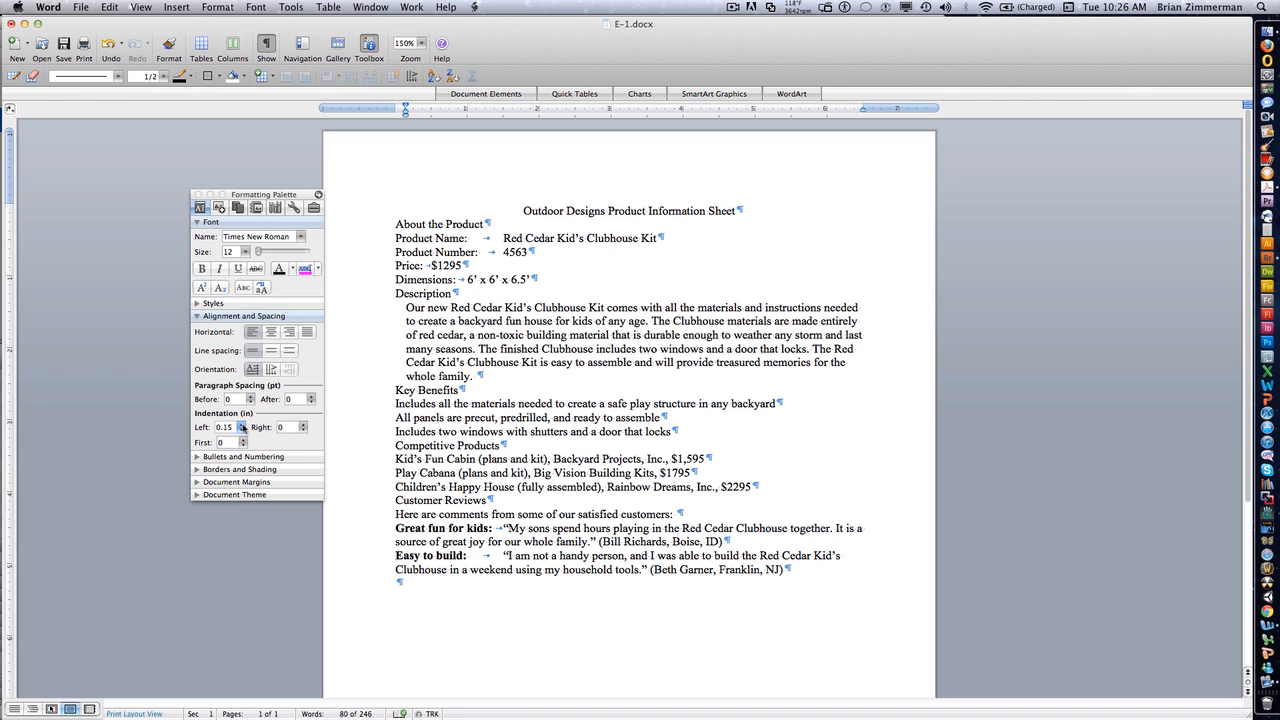
left_click(242, 427)
left_click(242, 427)
left_click(242, 427)
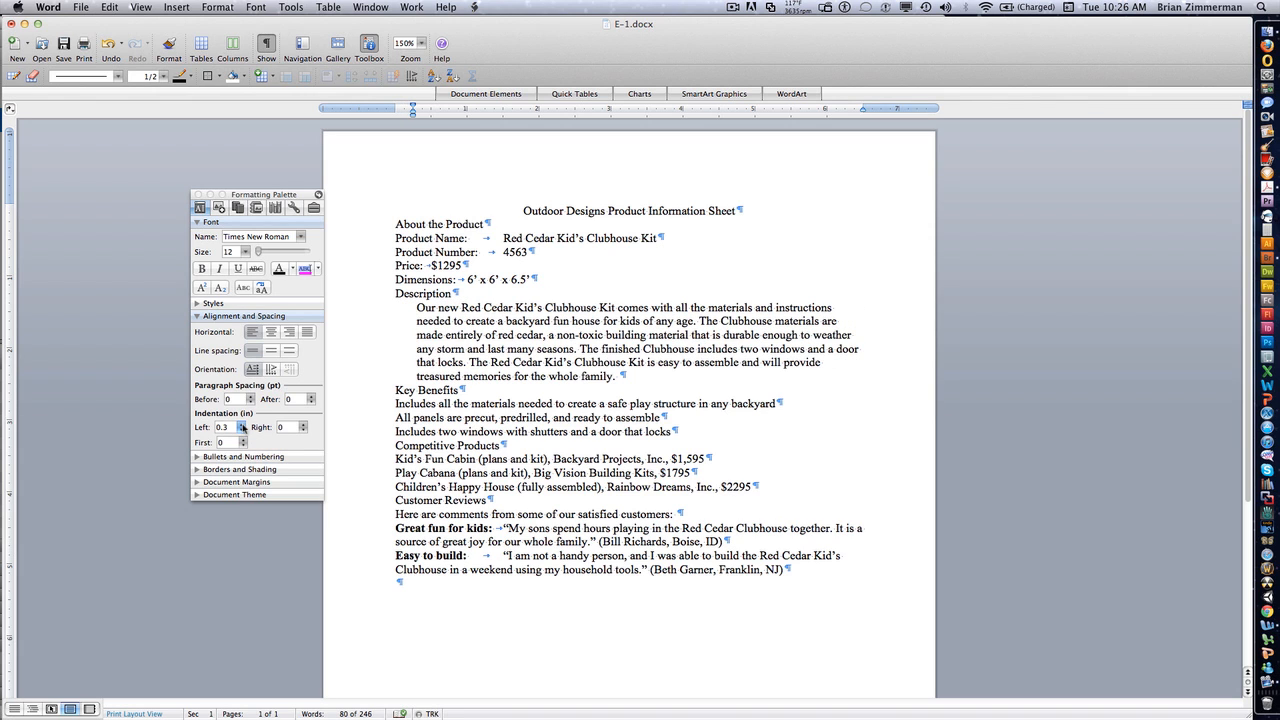
- Try a 0.5-inch right indent on the description paragraph, then reset the right indent to 0
left_click(304, 425)
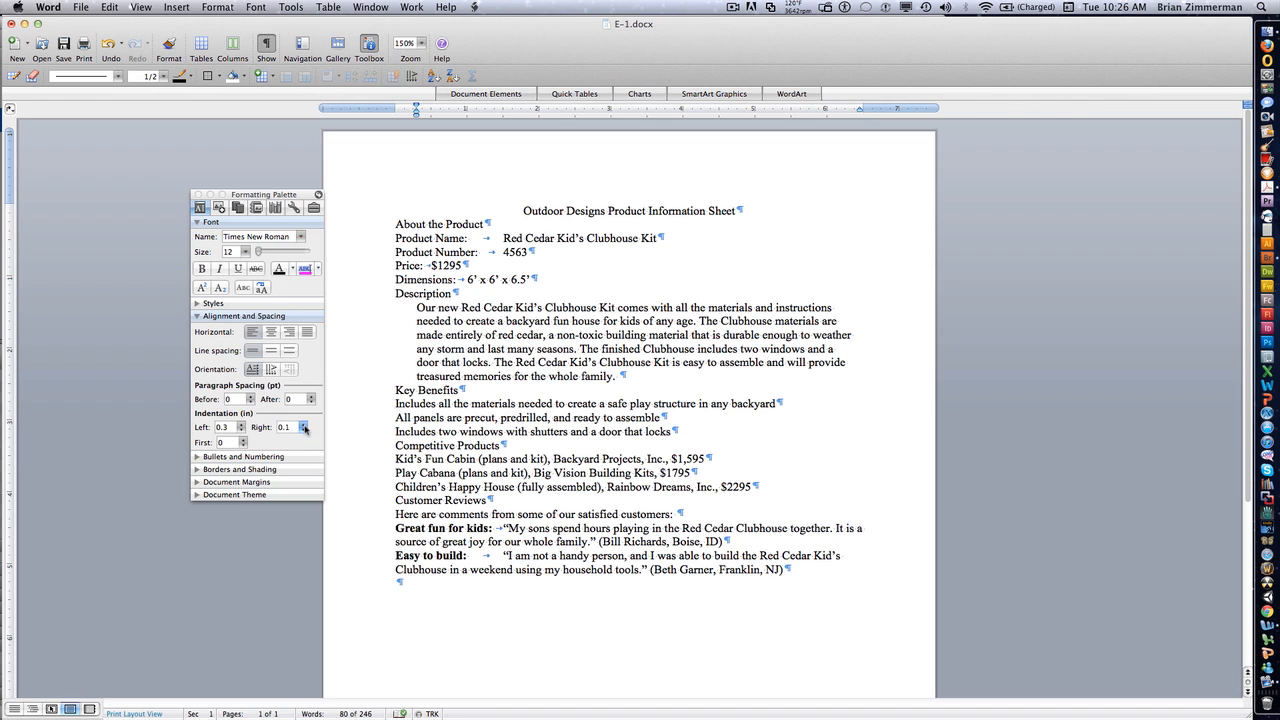
left_click(304, 427)
left_click(304, 427)
left_click(304, 427)
left_click(304, 427)
left_click(304, 427)
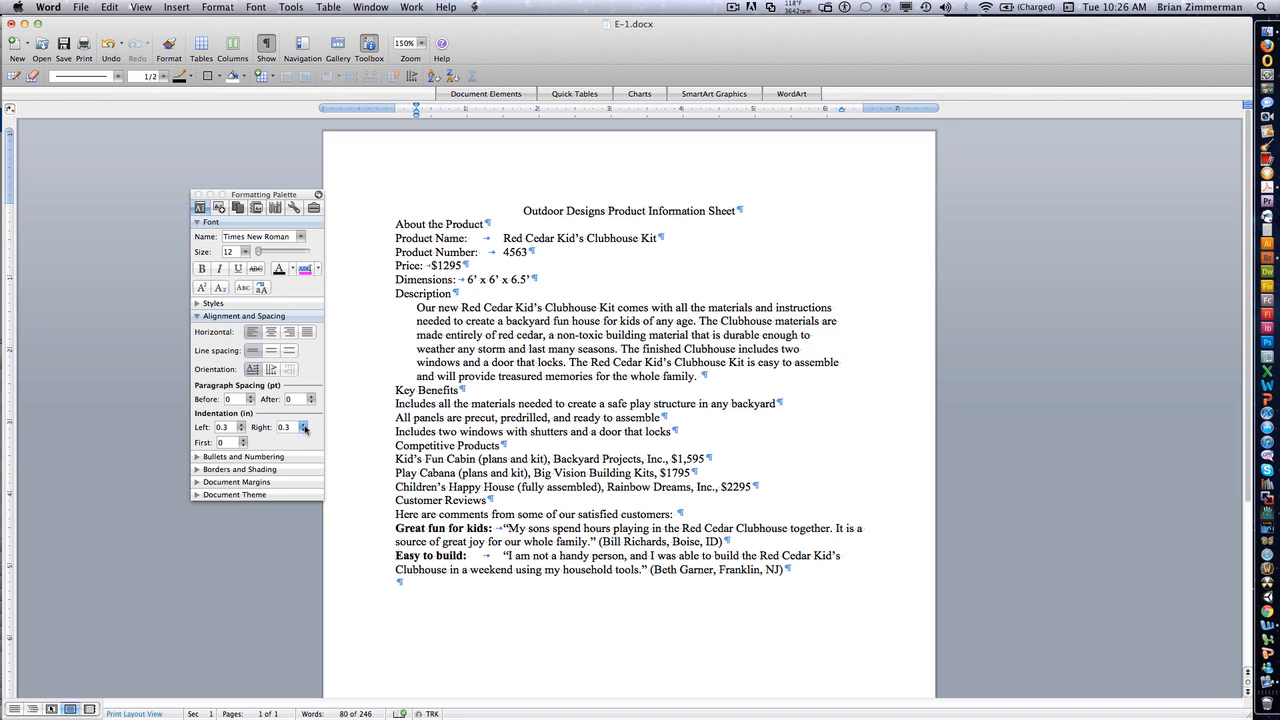
left_click(304, 427)
left_click(304, 427)
left_click(304, 427)
left_click(304, 427)
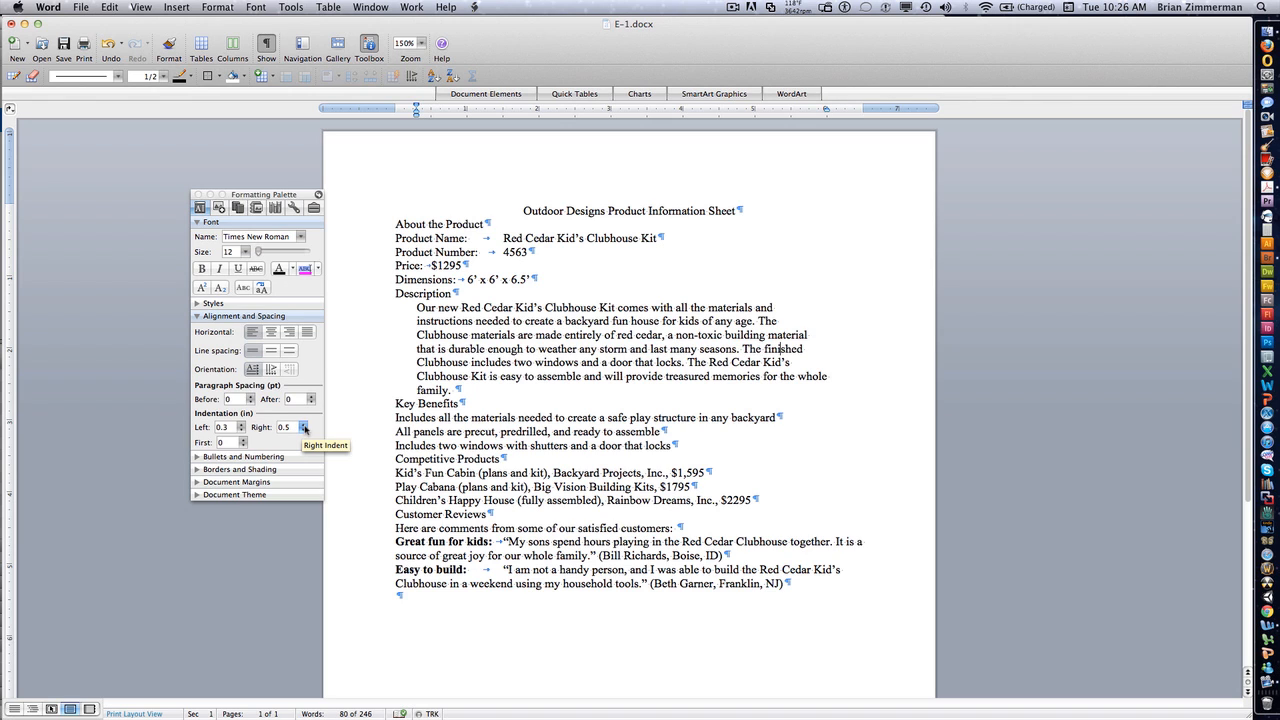
left_click(304, 430)
left_click(304, 430)
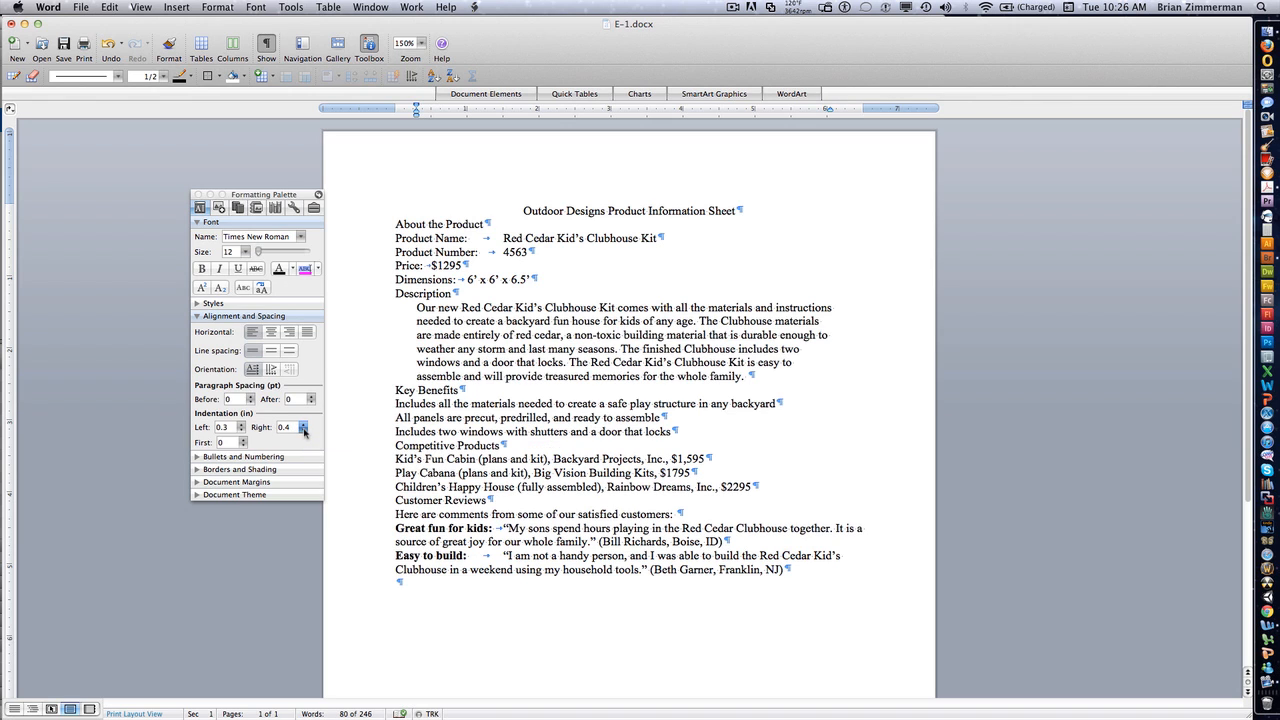
left_click(304, 430)
left_click(304, 430)
left_click(304, 430)
left_click(304, 430)
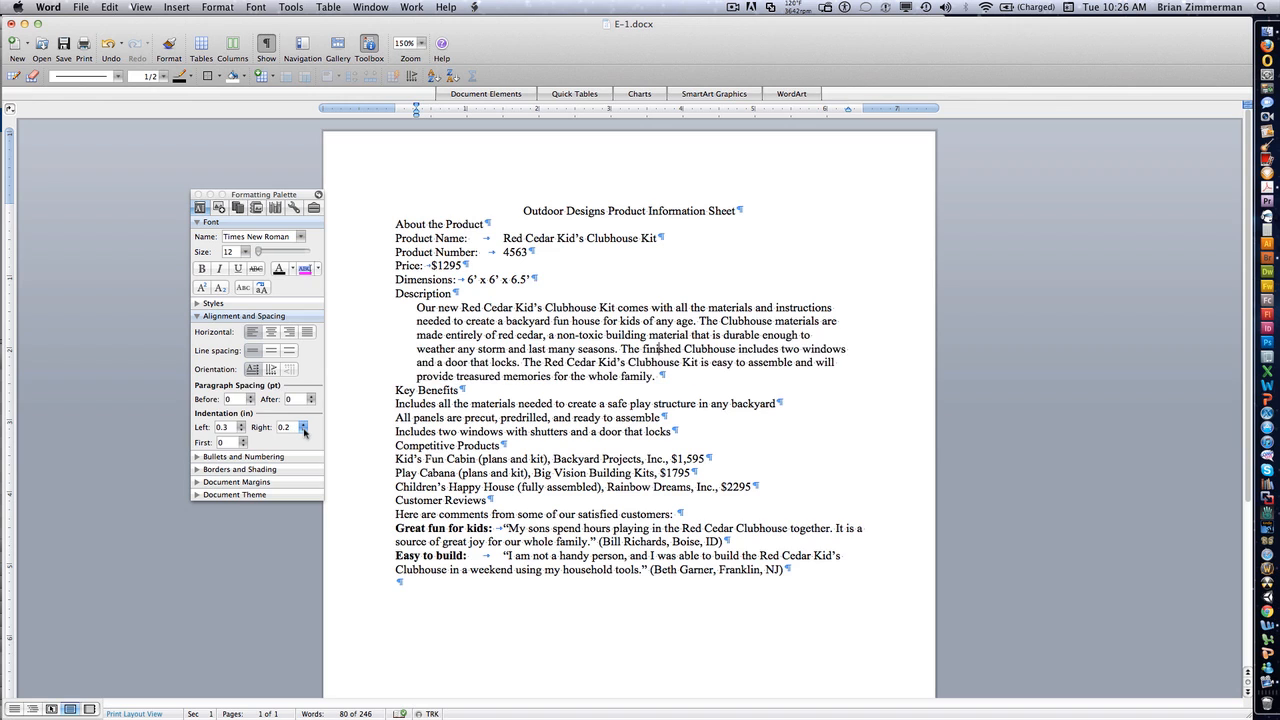
left_click(304, 430)
left_click(304, 430)
left_click(304, 430)
left_click(304, 430)
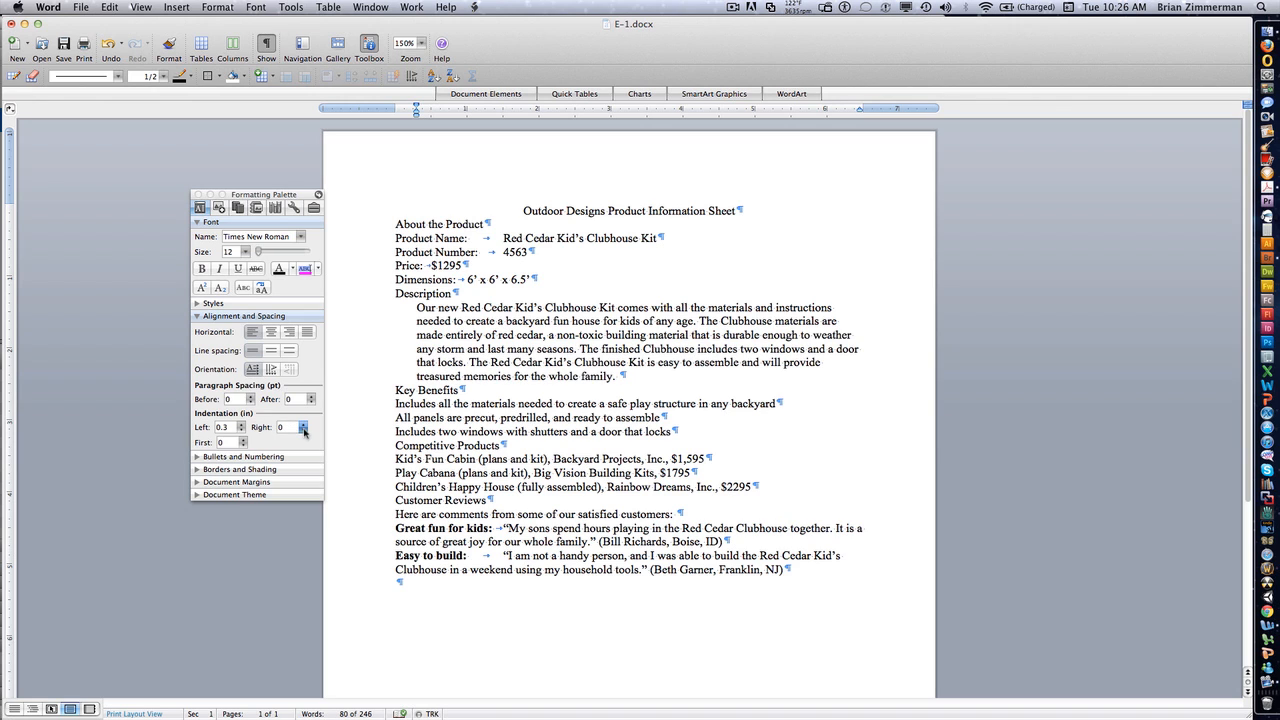
- Reduce the description paragraph's left indent to 0.05 inches
left_click(241, 431)
left_click(241, 431)
left_click(241, 431)
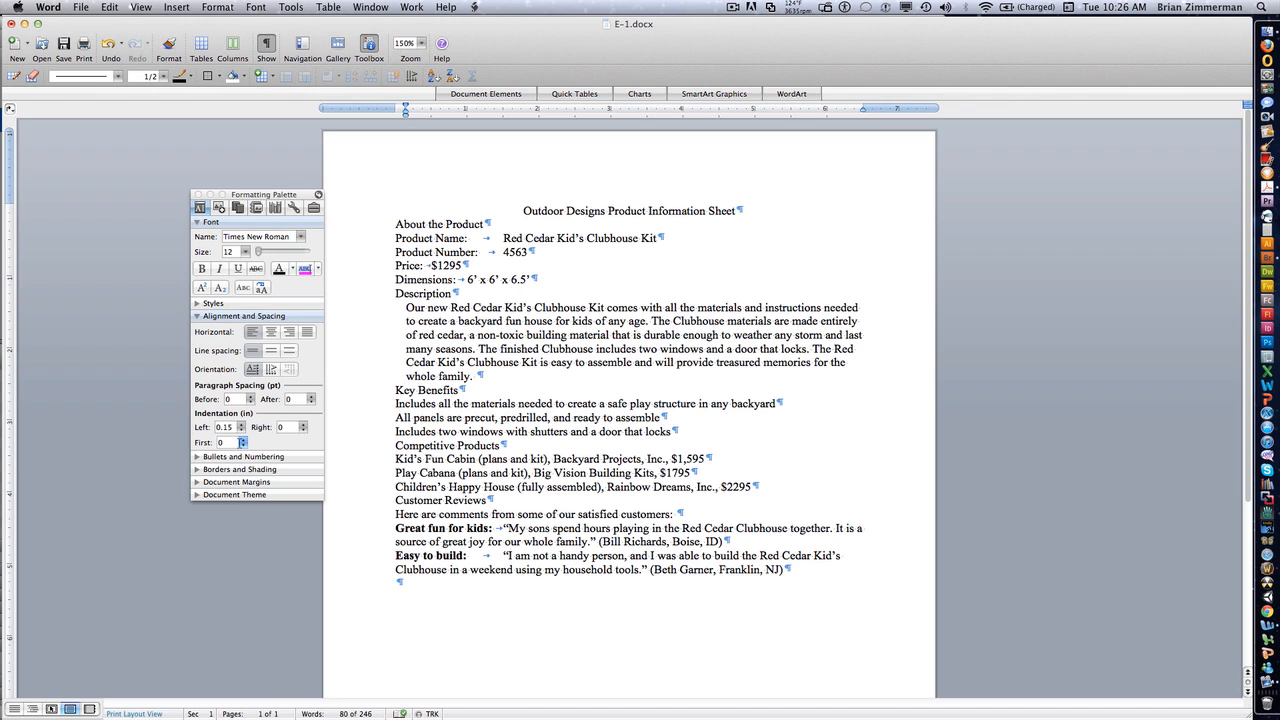
left_click(241, 431)
left_click(241, 431)
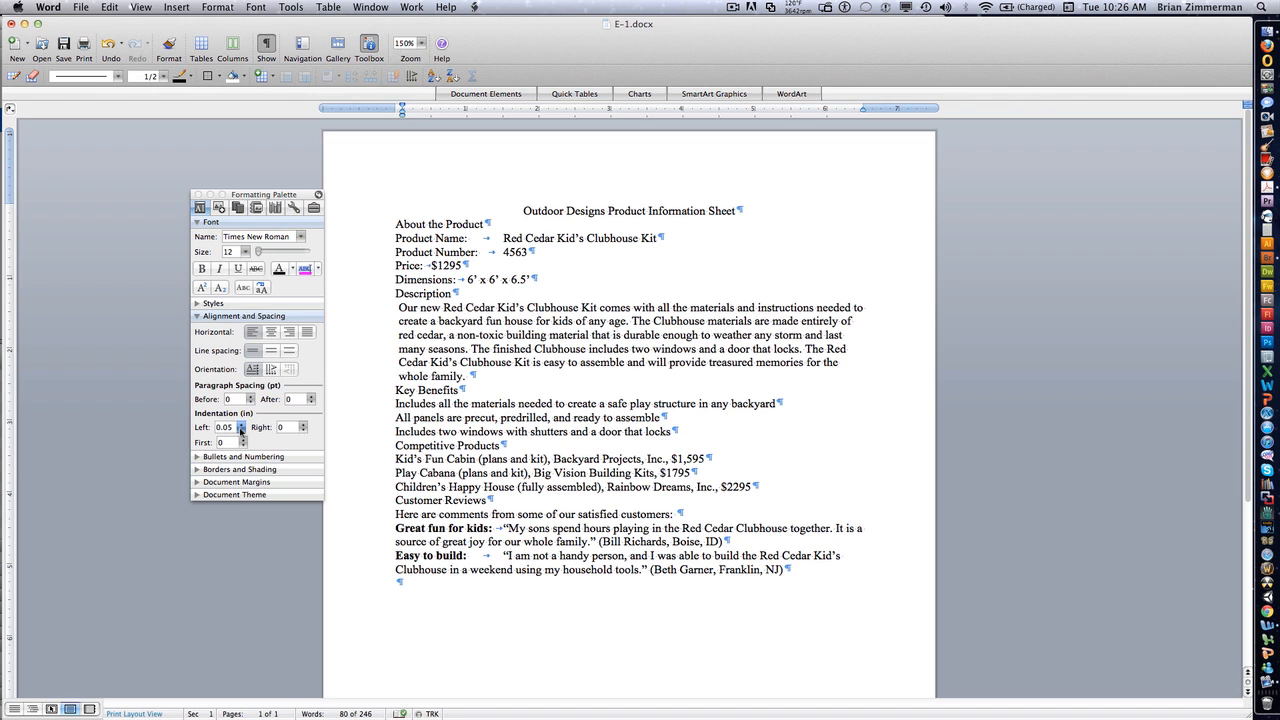
- Give the description paragraph a 0.5-inch first-line indent and set its left indent to 0
left_click(242, 440)
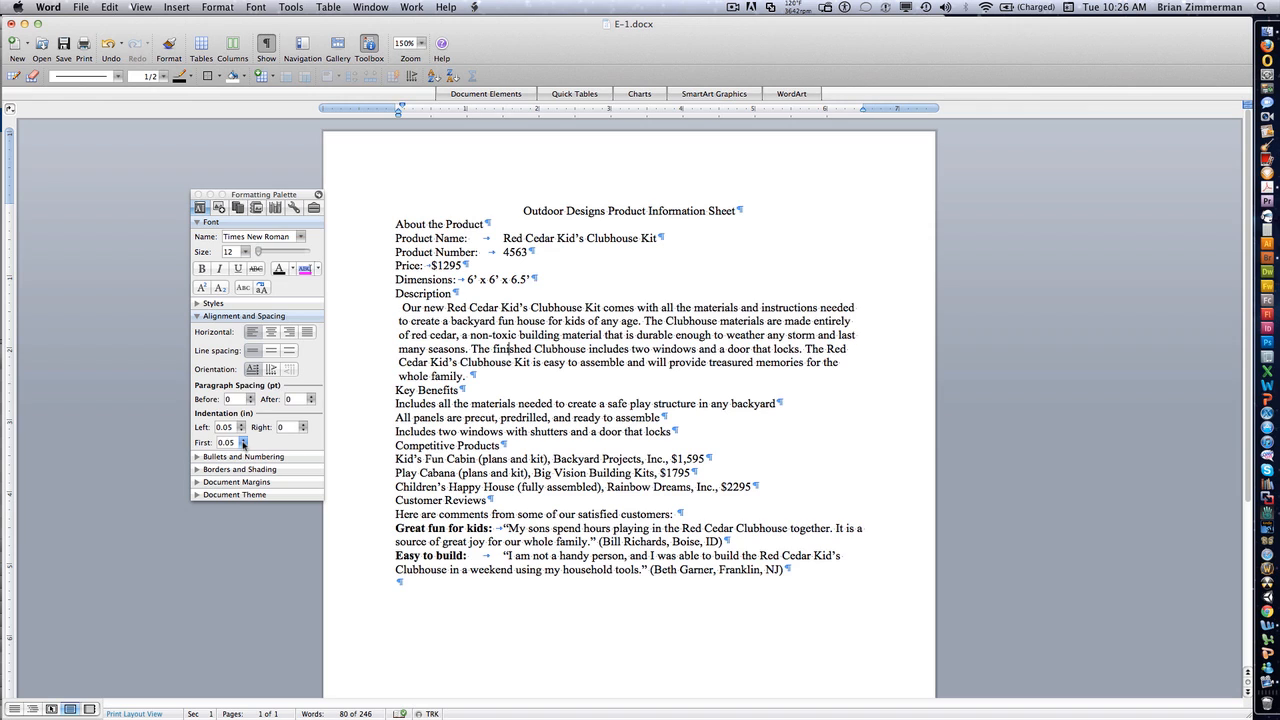
left_click(242, 442)
left_click(242, 442)
left_click(242, 442)
left_click(242, 442)
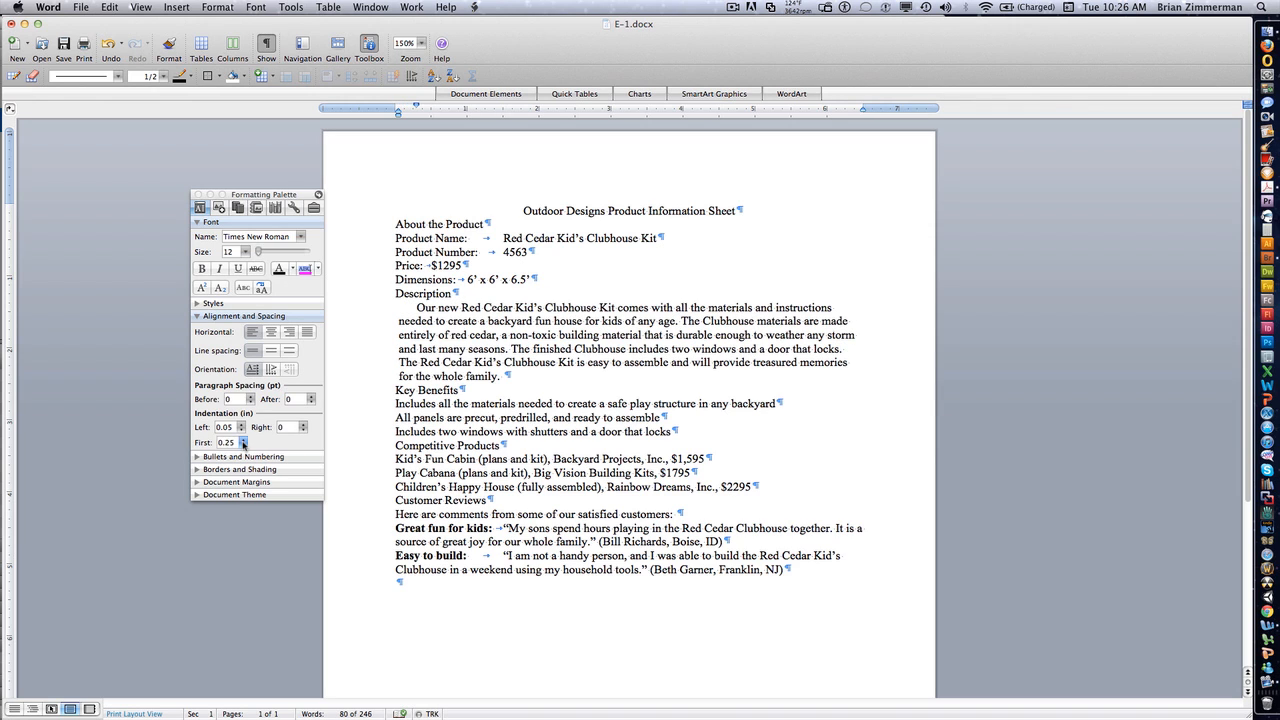
left_click(242, 442)
left_click(242, 442)
left_click(242, 442)
left_click(242, 442)
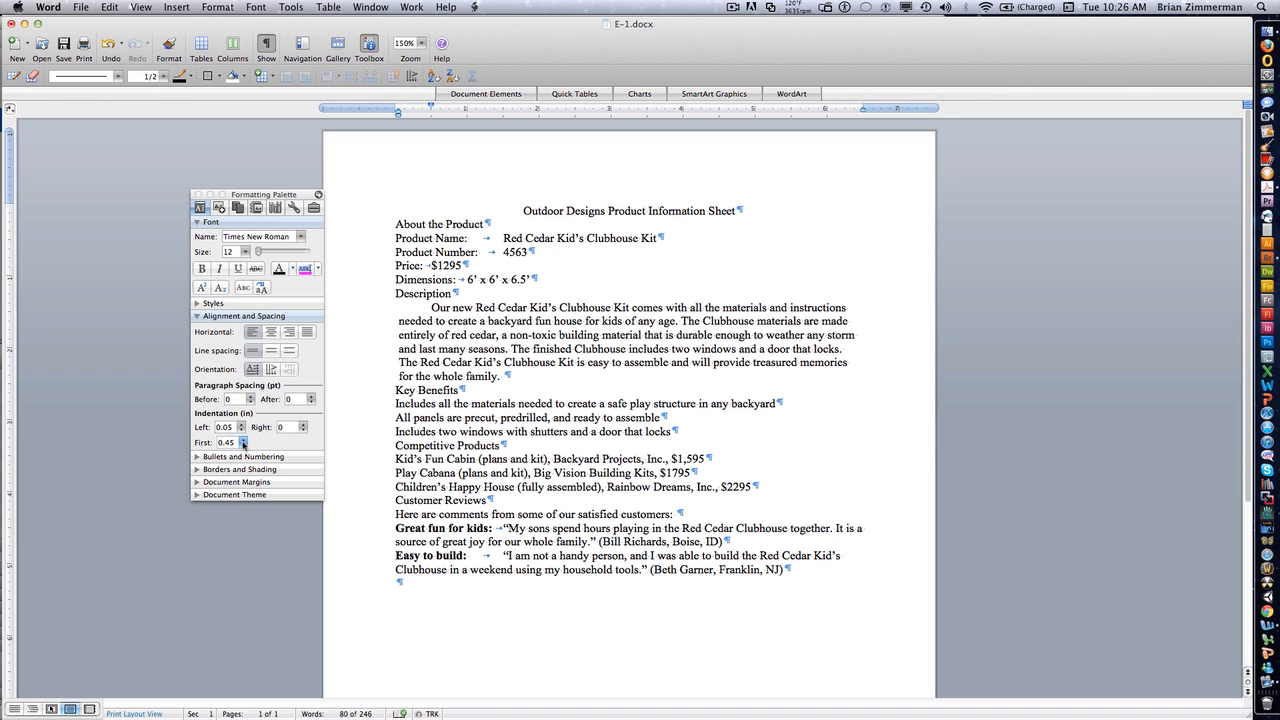
left_click(242, 442)
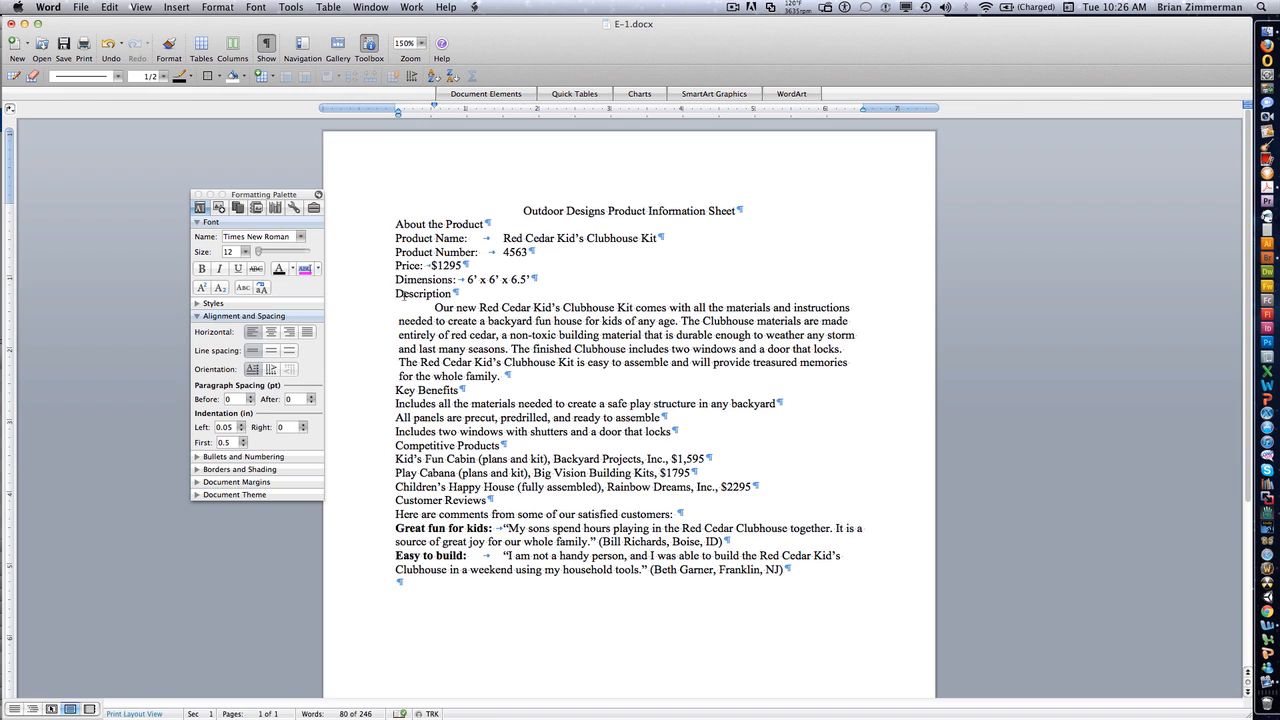
left_click(230, 443)
left_click(240, 430)
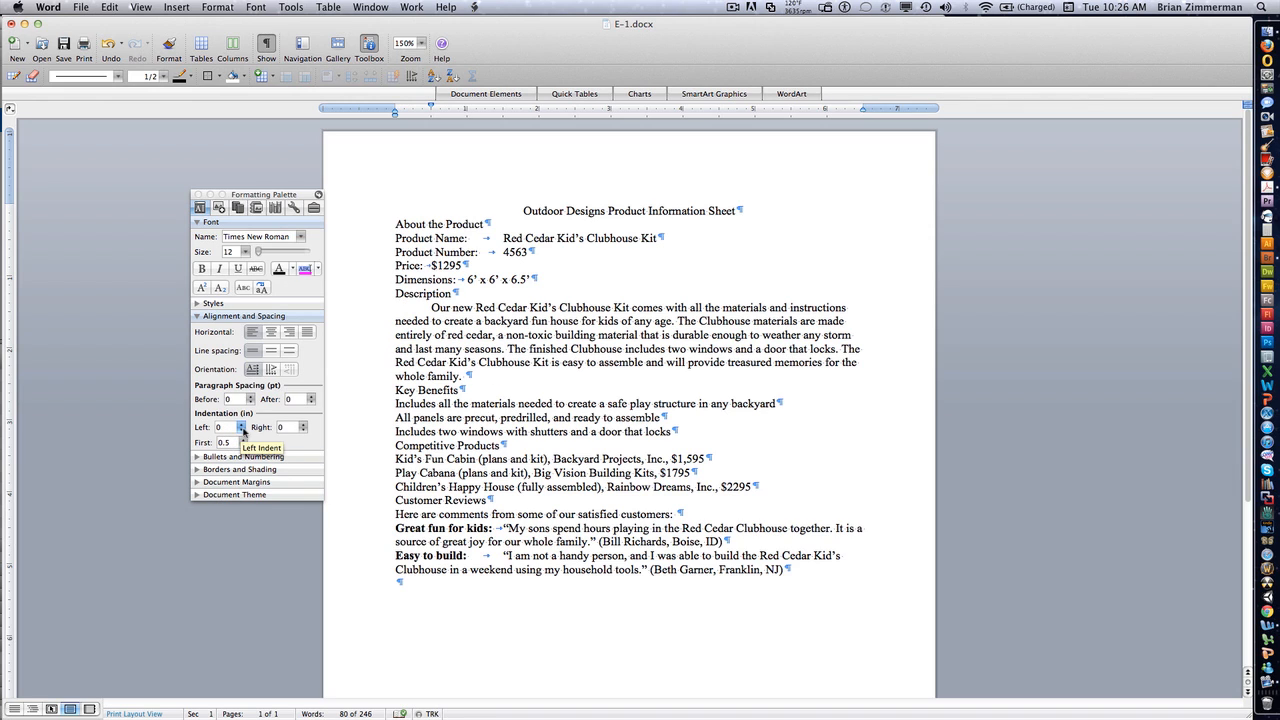